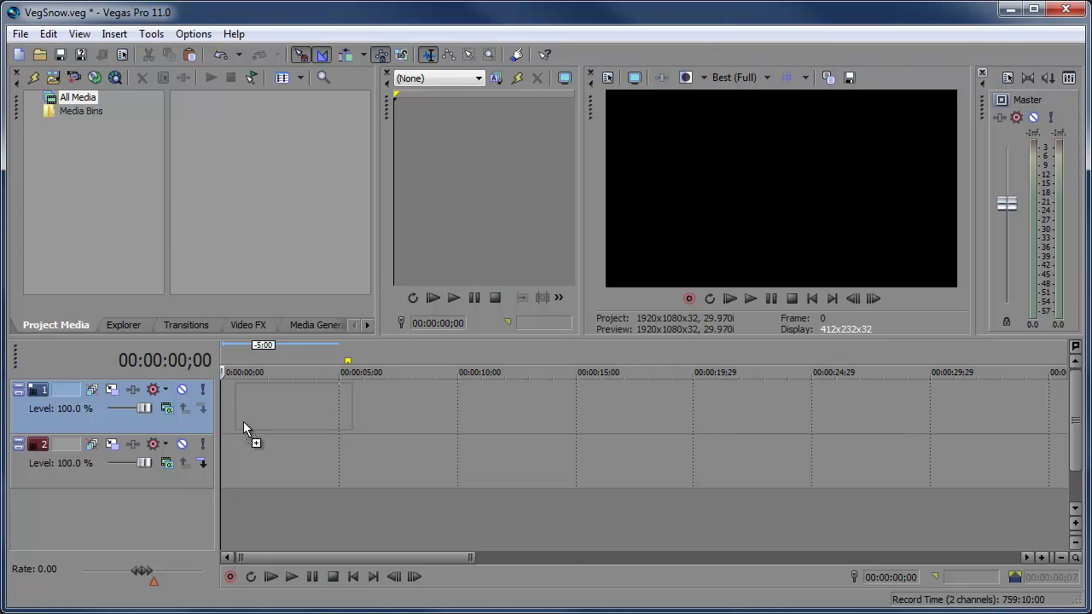
# Place the Santa still on track 1 and extend it to 10 seconds.
pyautogui.moveTo(243, 421); pyautogui.dragTo(248, 414)
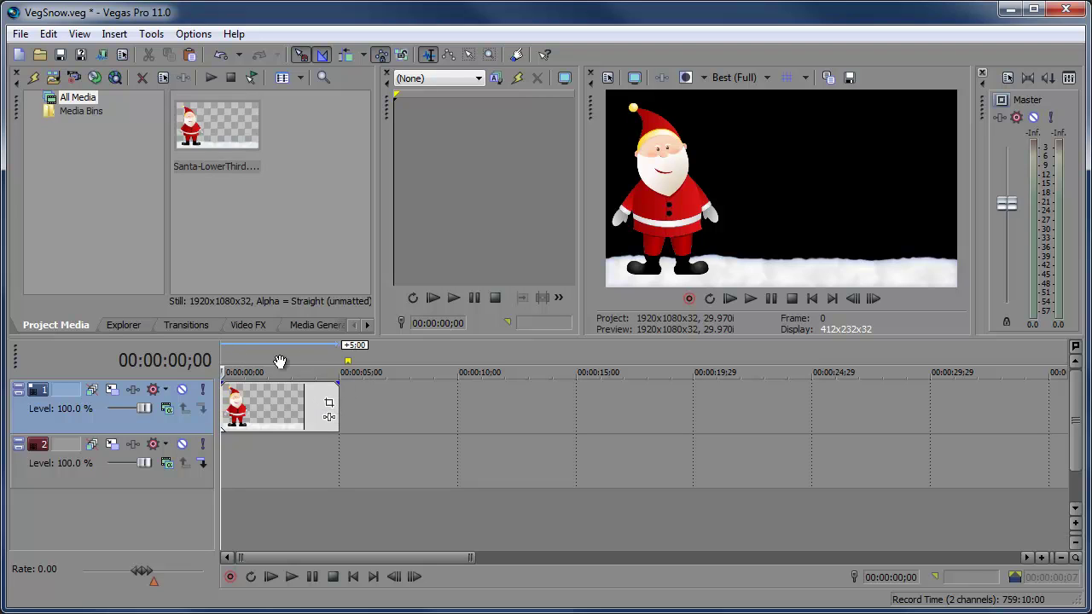
pyautogui.click(453, 351)
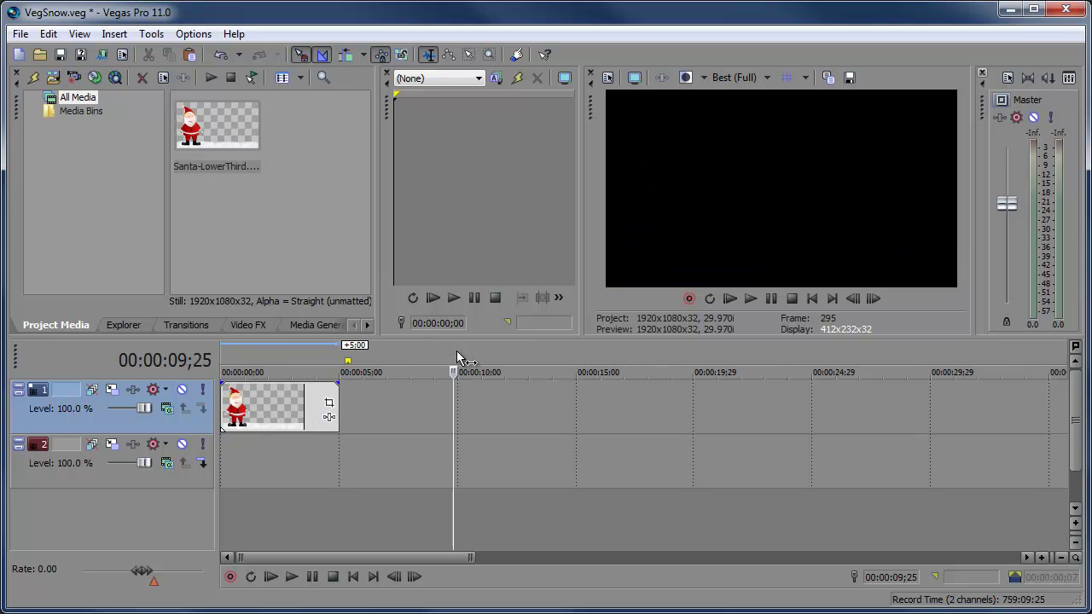
pyautogui.click(458, 350)
pyautogui.moveTo(338, 409); pyautogui.dragTo(456, 410)
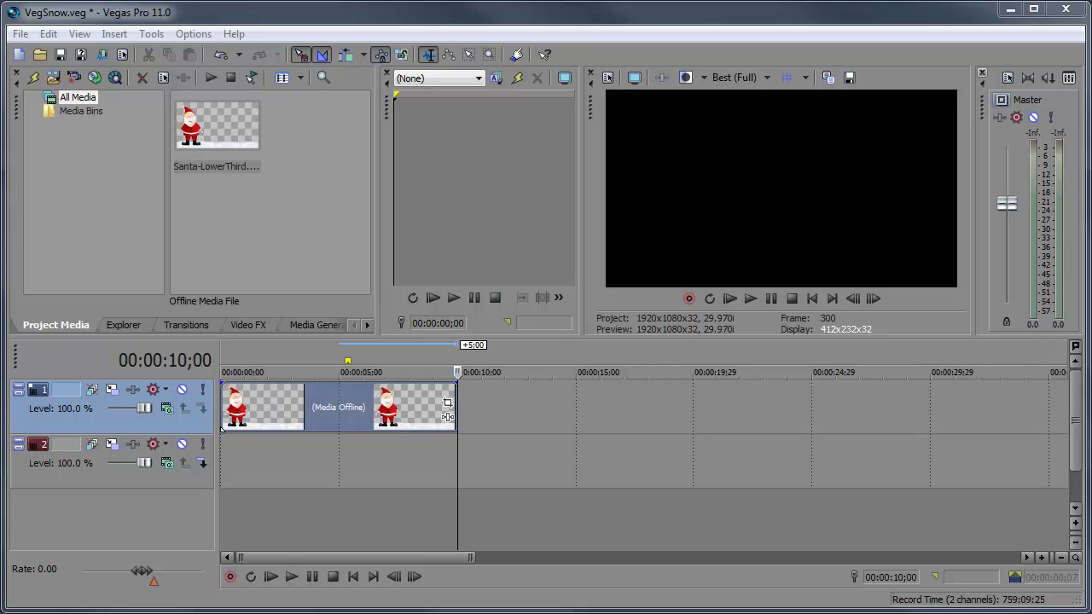
# Add the snow scene on track 2 filling the frame, 10 seconds long, at 34% opacity.
pyautogui.moveTo(280, 410); pyautogui.dragTo(256, 472)
pyautogui.click(256, 472)
pyautogui.rightClick(258, 467)
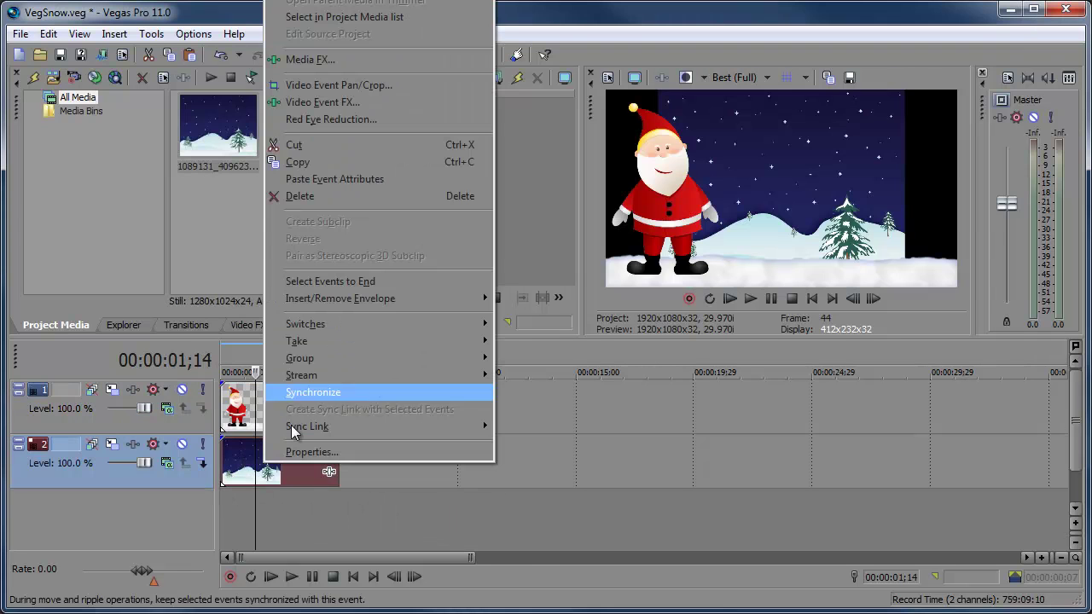
pyautogui.click(365, 185)
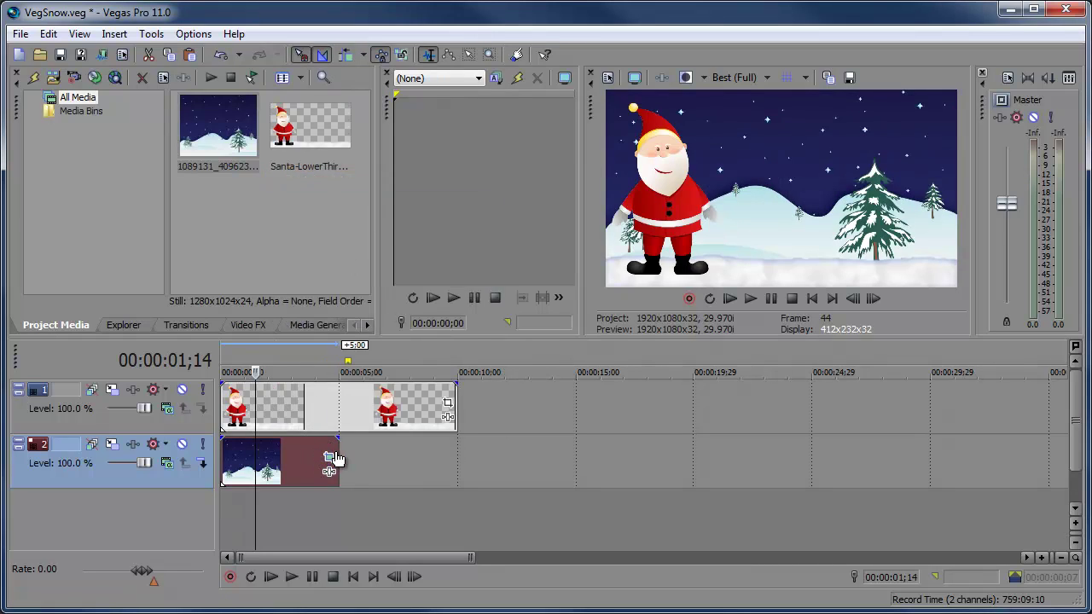
pyautogui.moveTo(337, 461); pyautogui.dragTo(456, 457)
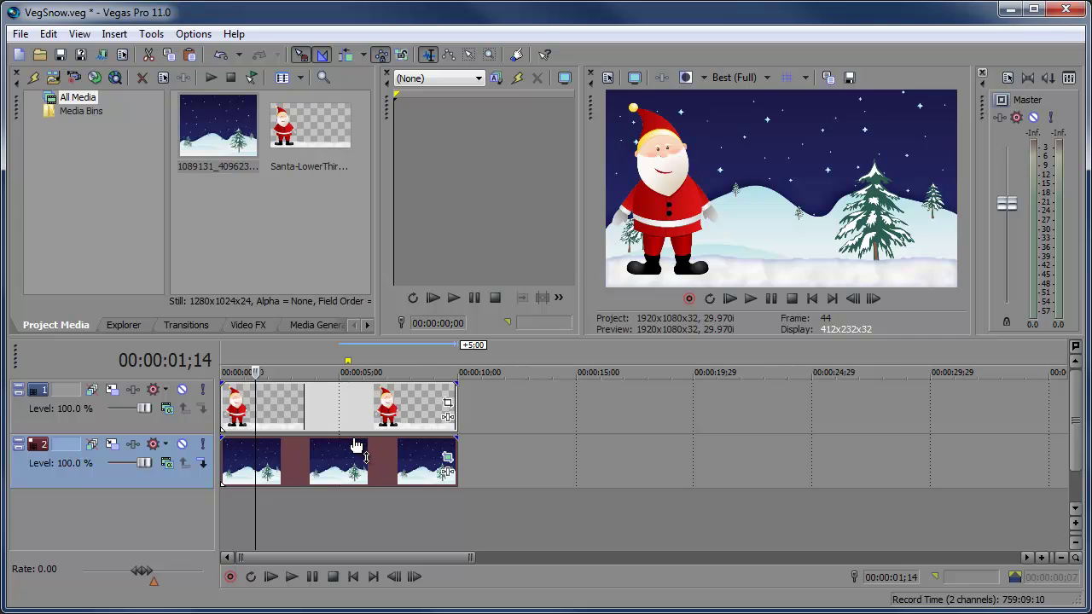
pyautogui.moveTo(367, 439); pyautogui.dragTo(348, 477)
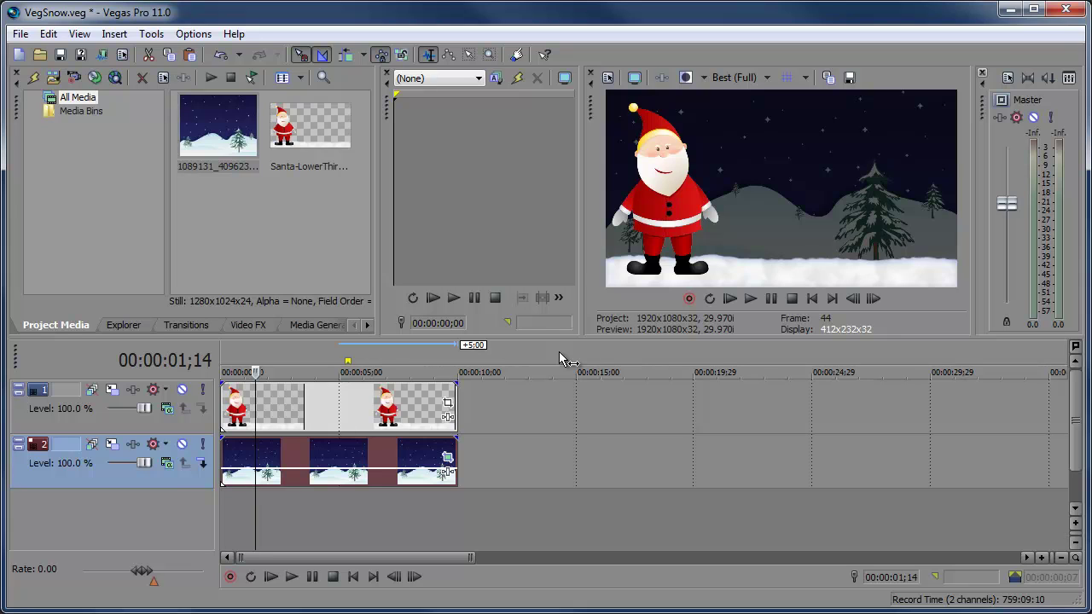
# Drop the Standard Noise preset onto a new top track and bring its Noise Texture settings into view.
pyautogui.click(316, 325)
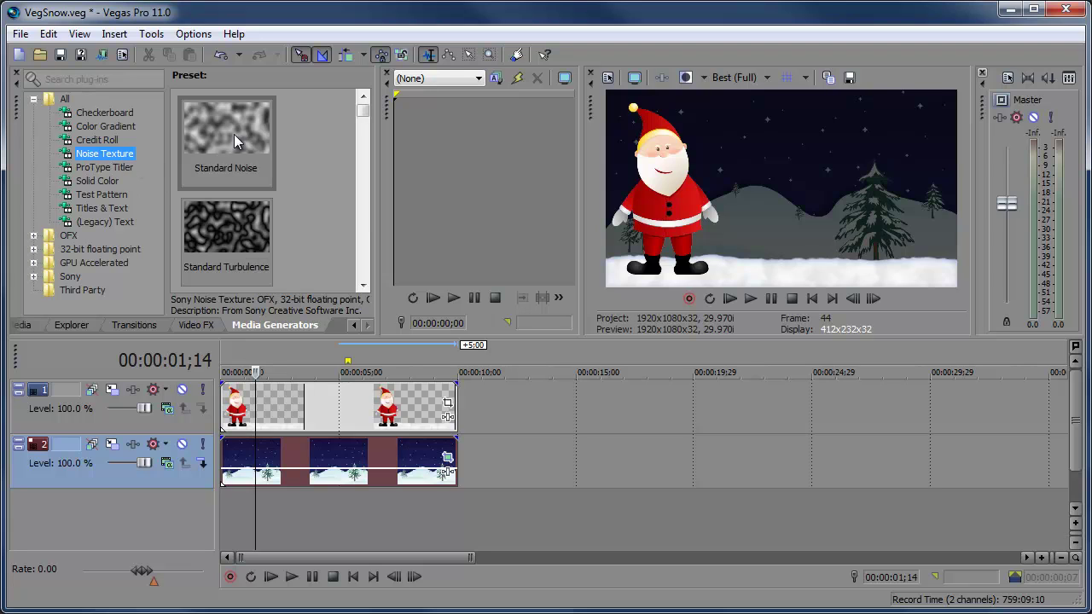
pyautogui.moveTo(230, 135); pyautogui.dragTo(226, 368)
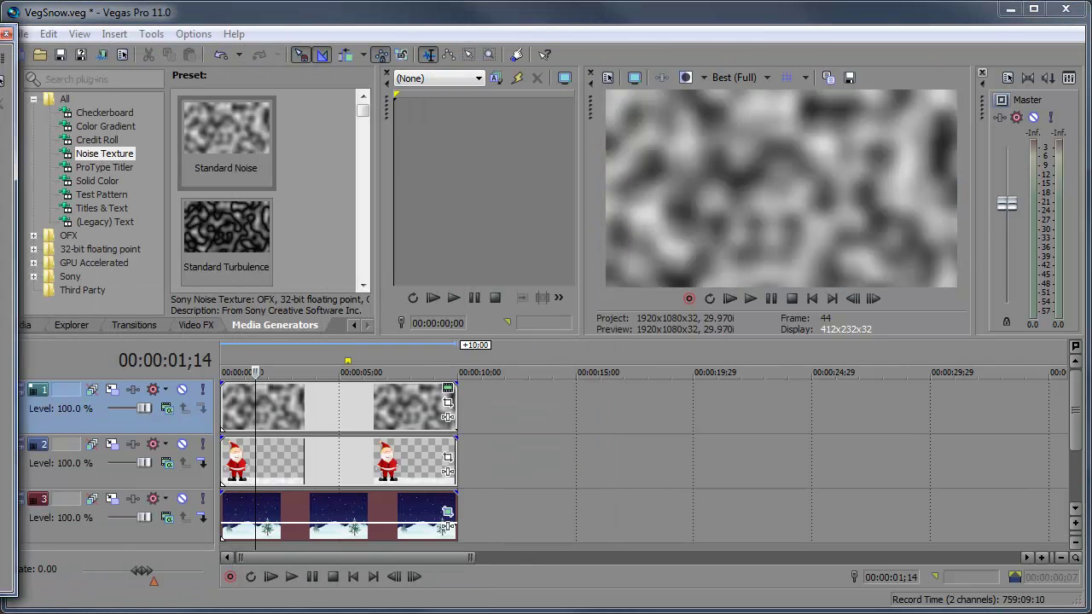
pyautogui.moveTo(1, 25); pyautogui.dragTo(268, 25)
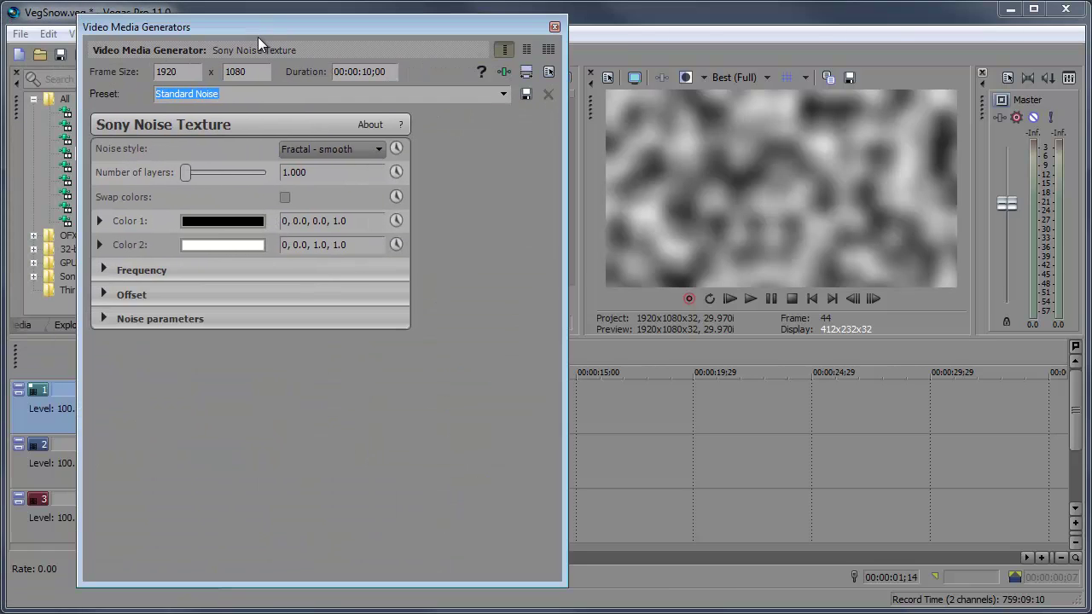
# Set noise Color 1 to near-white and give Color 2 an alpha of 0.
pyautogui.click(202, 218)
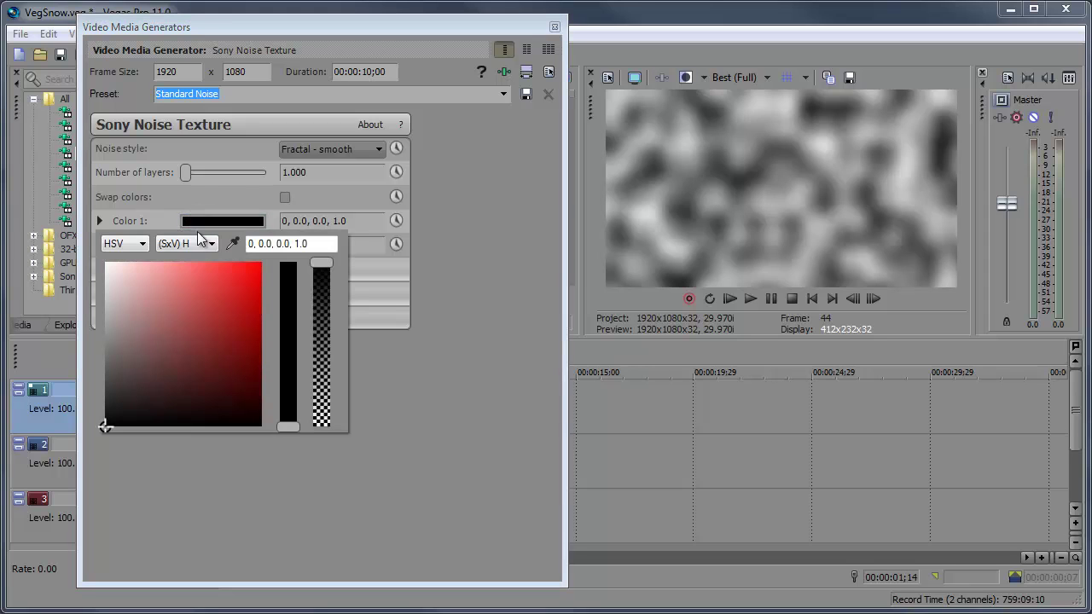
pyautogui.click(136, 274)
pyautogui.click(106, 266)
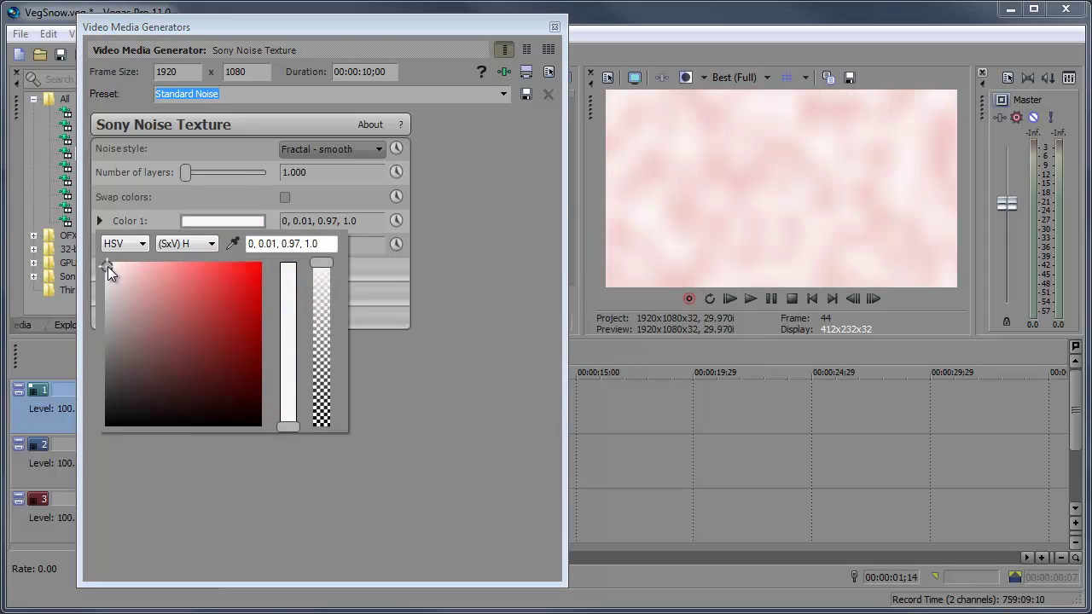
pyautogui.click(455, 265)
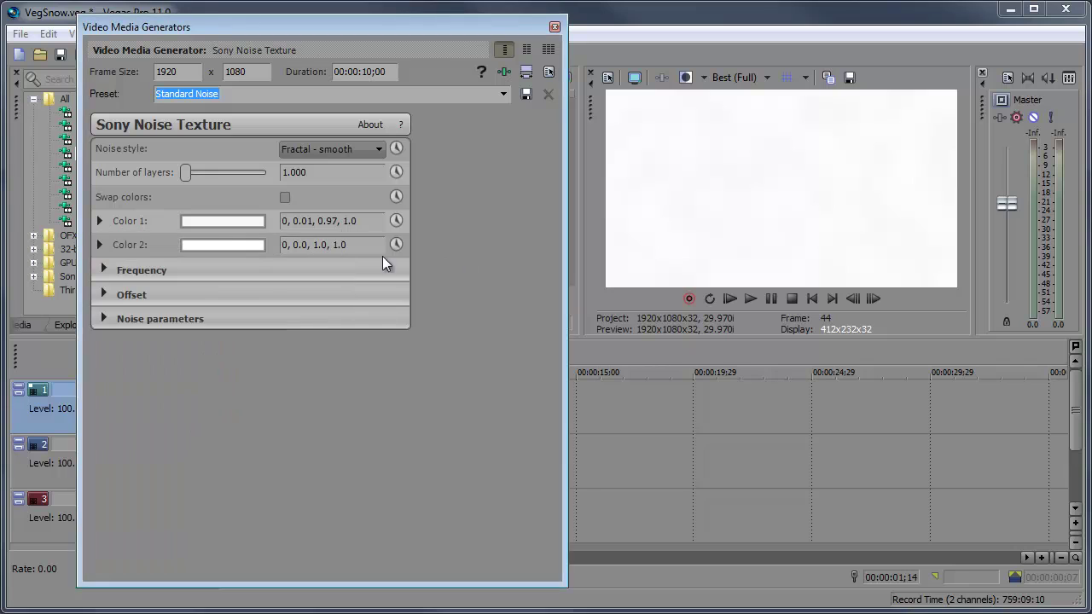
pyautogui.click(214, 245)
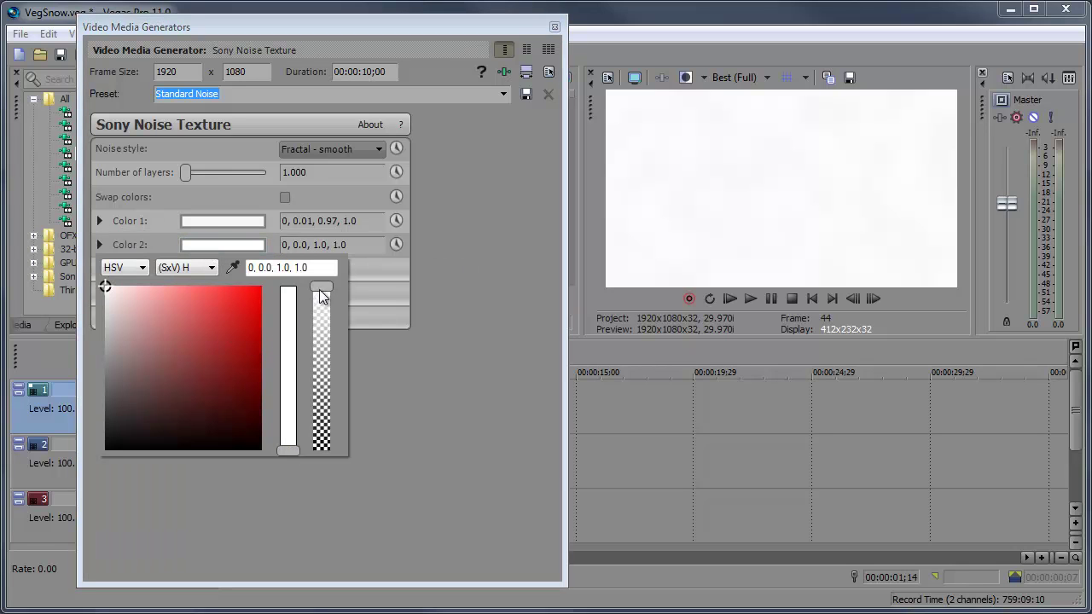
pyautogui.moveTo(321, 295); pyautogui.dragTo(313, 465)
pyautogui.click(497, 396)
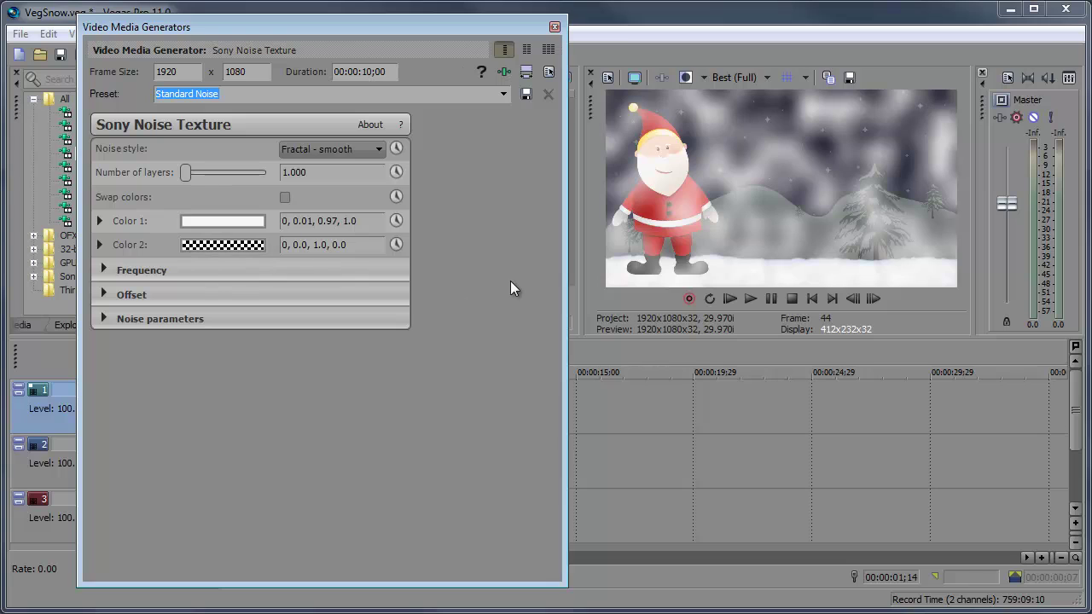
# Set the noise Frequency to X 30.000 and Y 25.000.
pyautogui.click(104, 269)
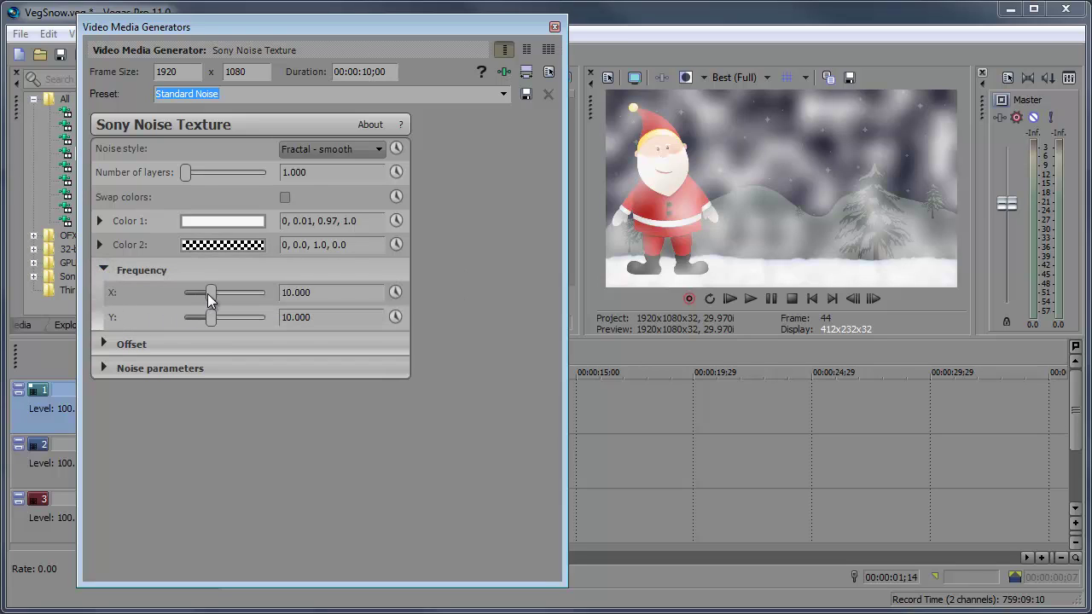
pyautogui.moveTo(209, 292); pyautogui.dragTo(300, 295)
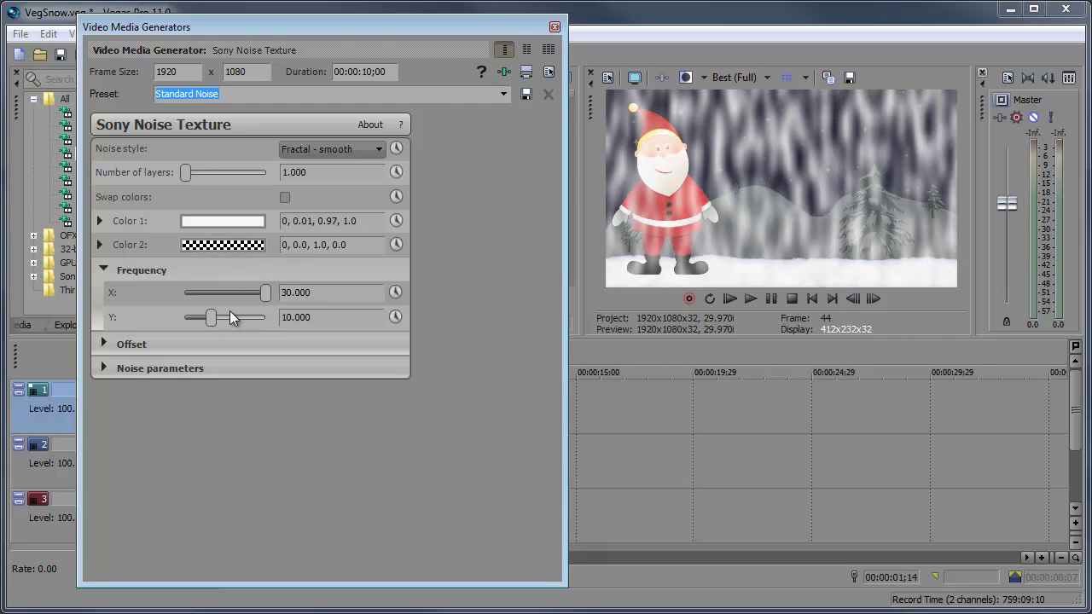
pyautogui.moveTo(214, 316); pyautogui.dragTo(296, 317)
pyautogui.write('000')
pyautogui.press('Return')
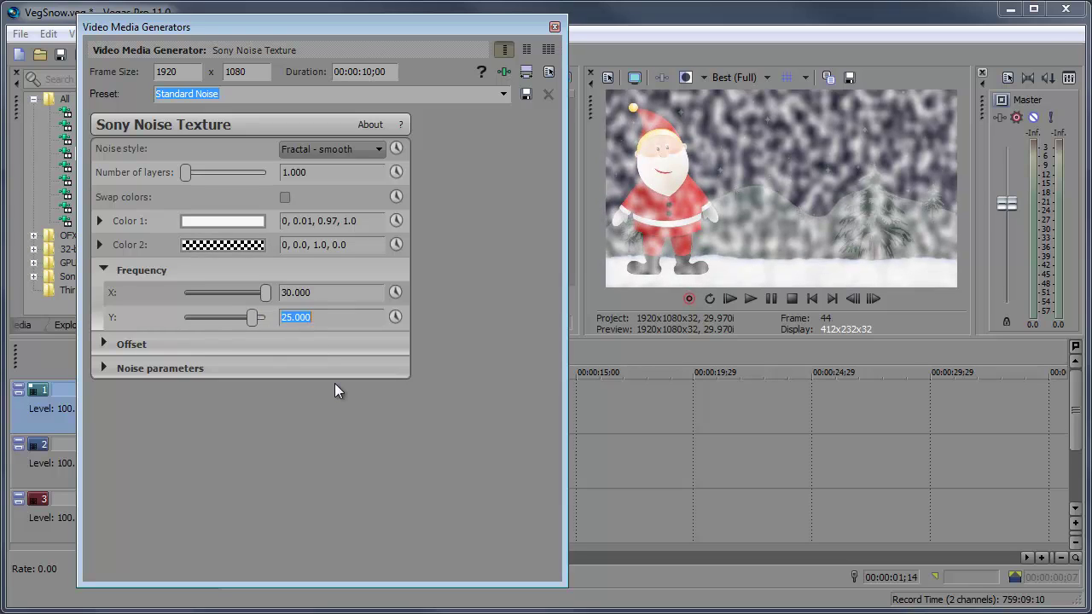
pyautogui.click(103, 269)
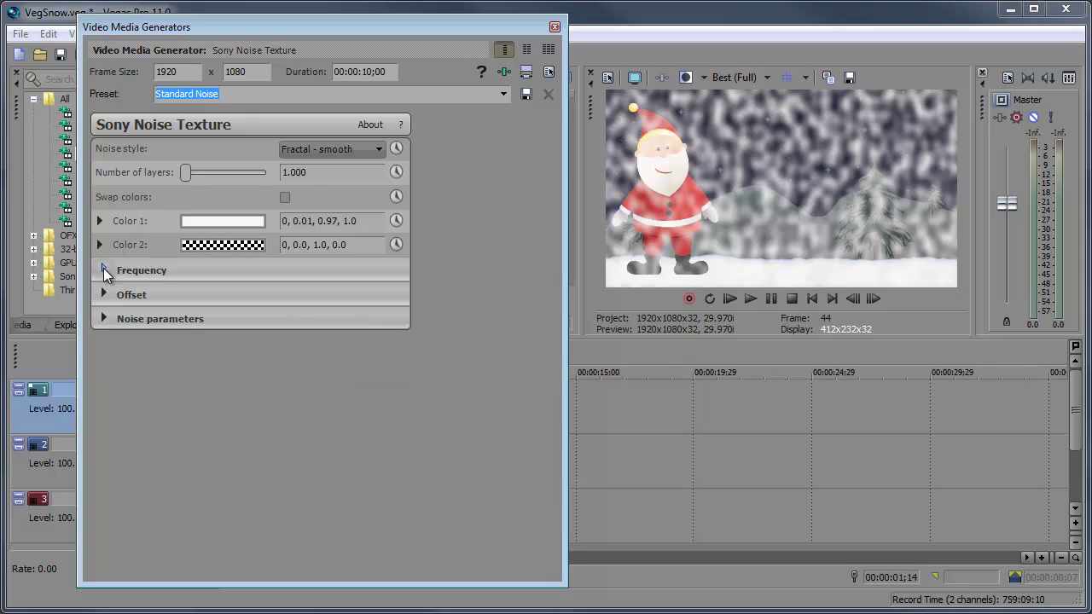
# Tune noise Min, Max and Bias until Max is 0.347, Bias -0.032, Amplitude 1.368.
pyautogui.click(103, 319)
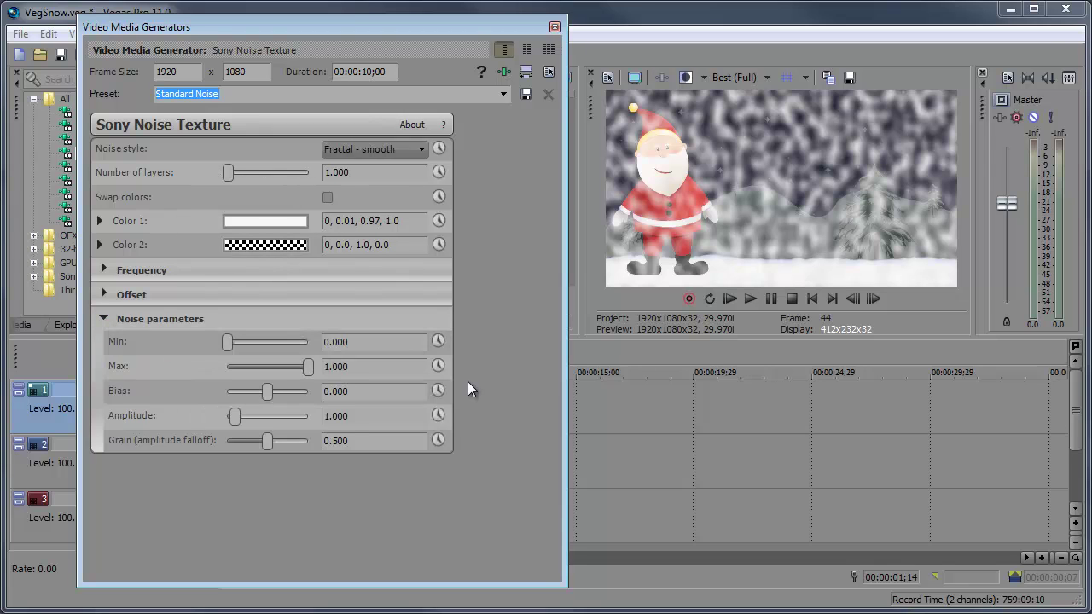
pyautogui.moveTo(233, 346); pyautogui.dragTo(206, 345)
pyautogui.moveTo(309, 367); pyautogui.dragTo(258, 366)
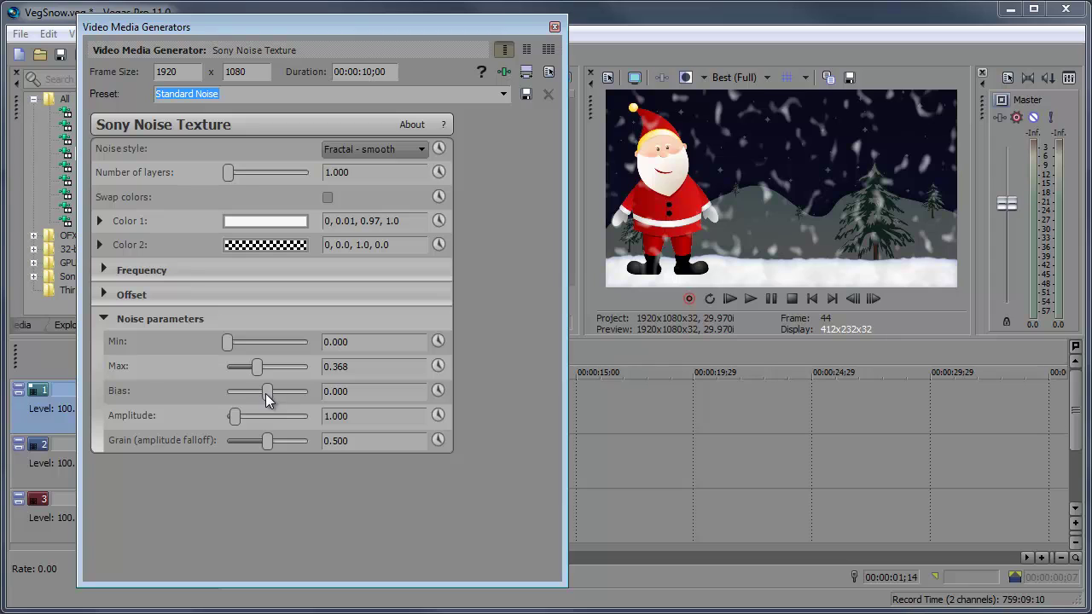
pyautogui.moveTo(267, 397); pyautogui.dragTo(242, 418)
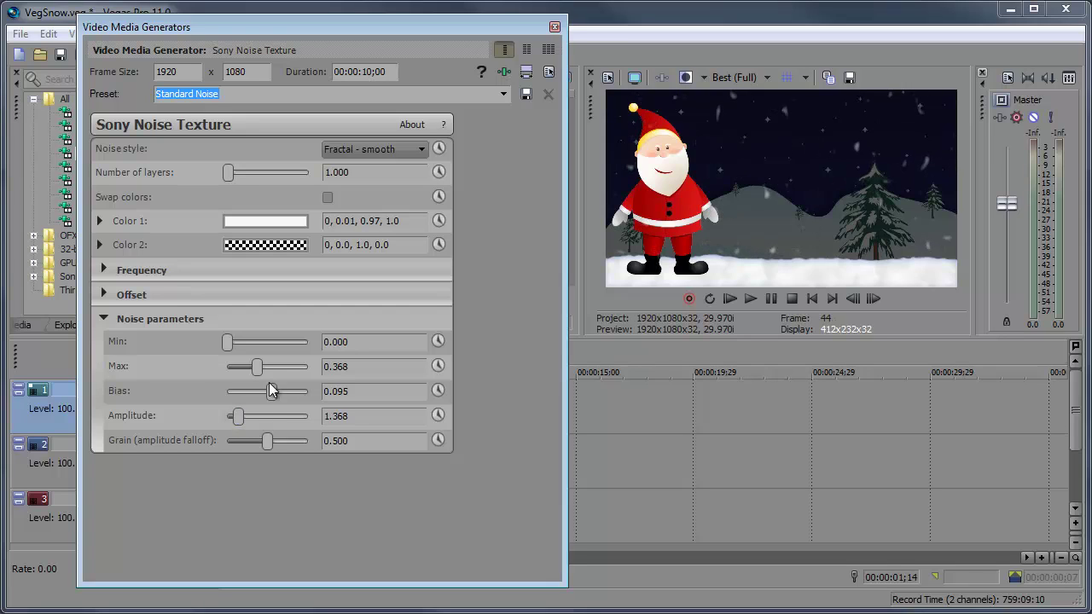
pyautogui.moveTo(258, 368); pyautogui.dragTo(269, 394)
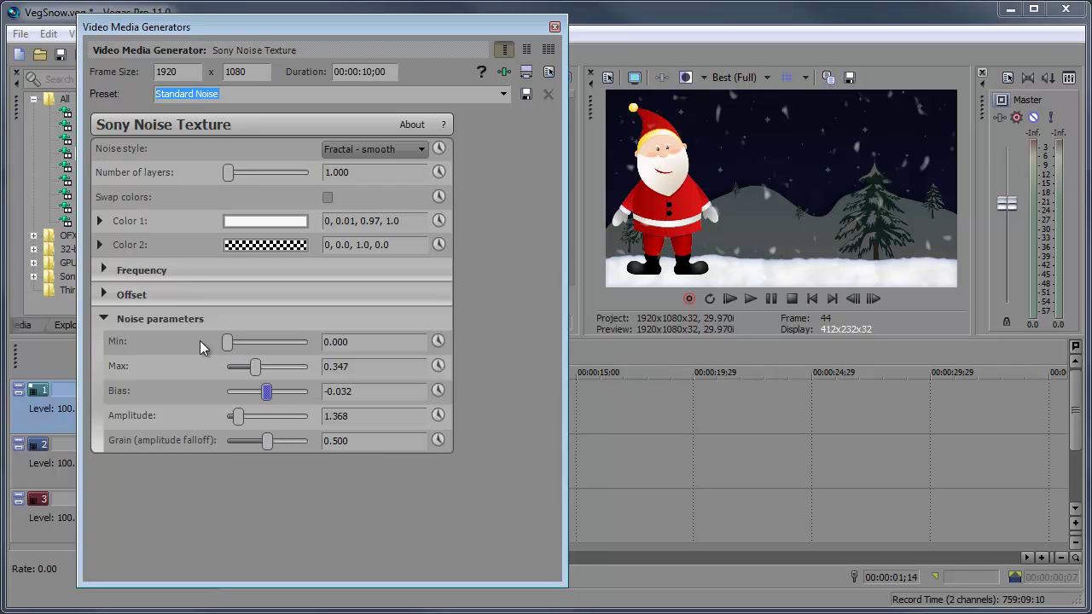
# Expand the Offset settings and preview the flakes over the scene from the start.
pyautogui.click(103, 318)
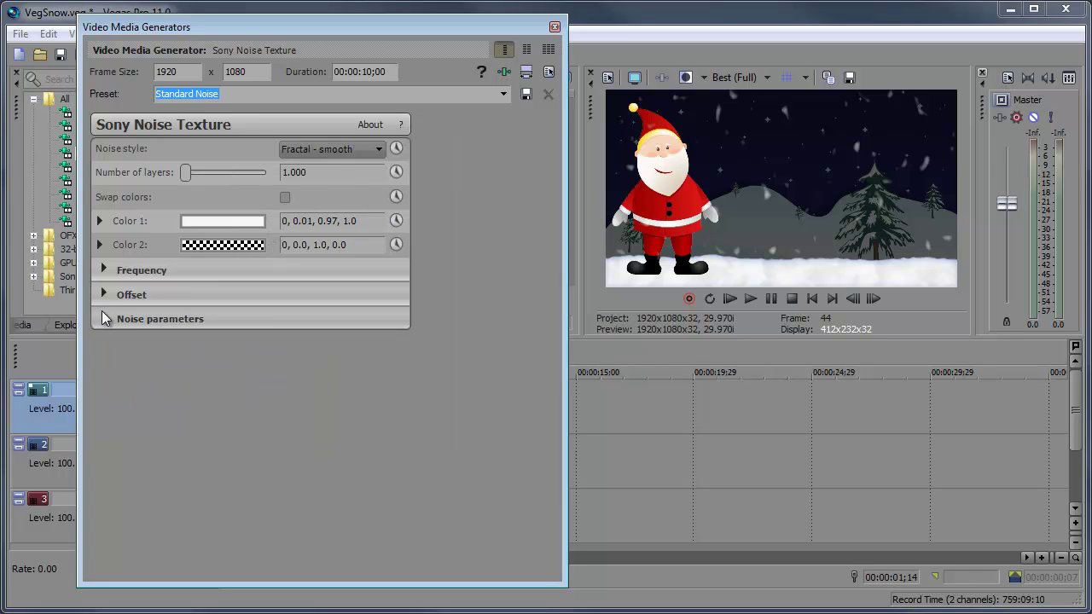
pyautogui.click(103, 295)
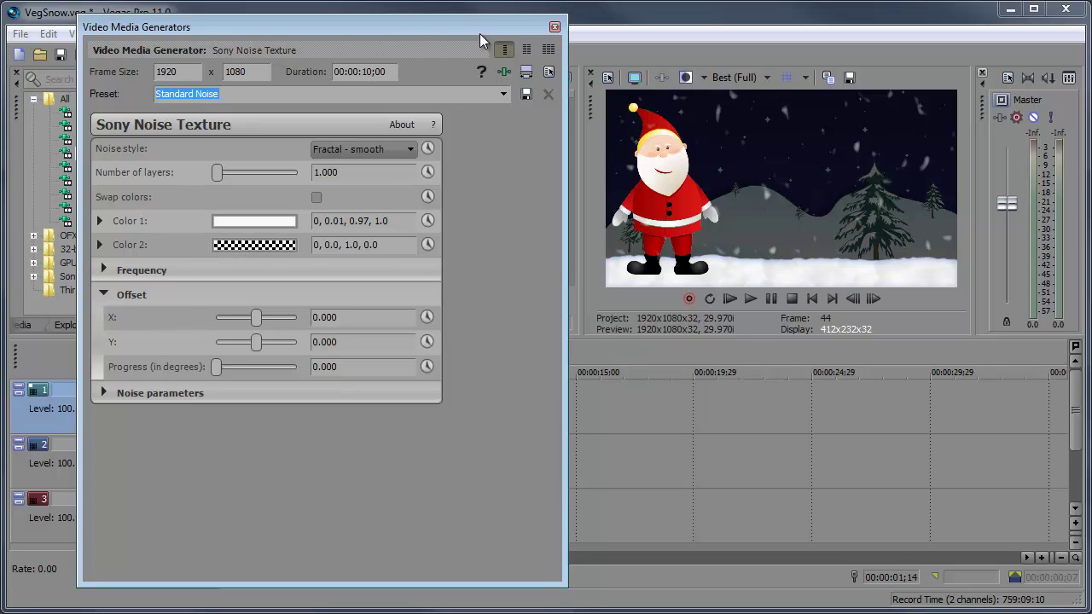
pyautogui.moveTo(479, 33); pyautogui.dragTo(0, 31)
pyautogui.click(290, 576)
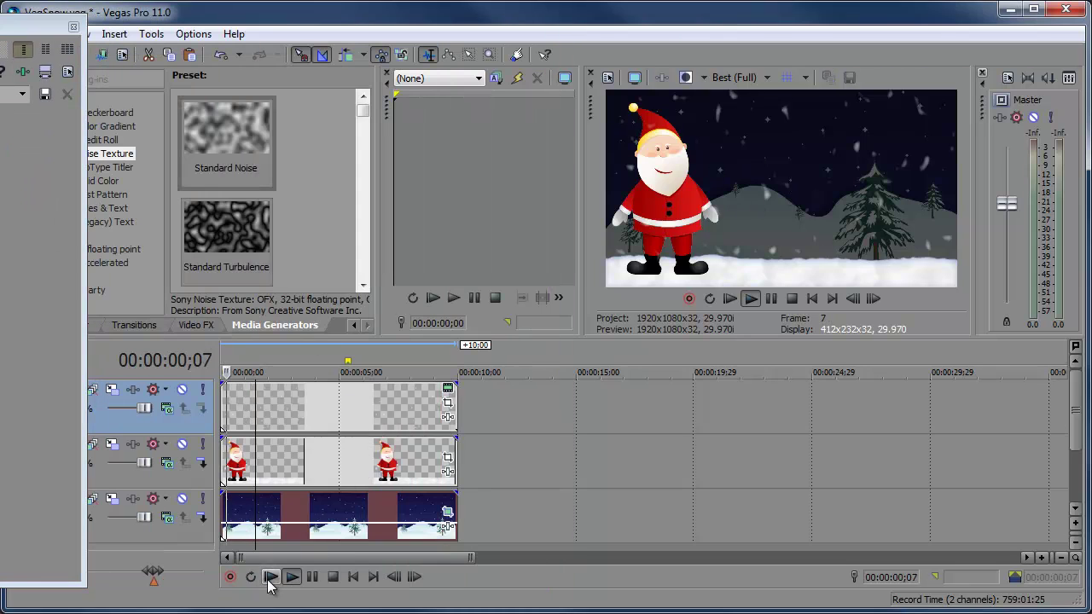
pyautogui.click(312, 577)
pyautogui.moveTo(17, 26); pyautogui.dragTo(368, 28)
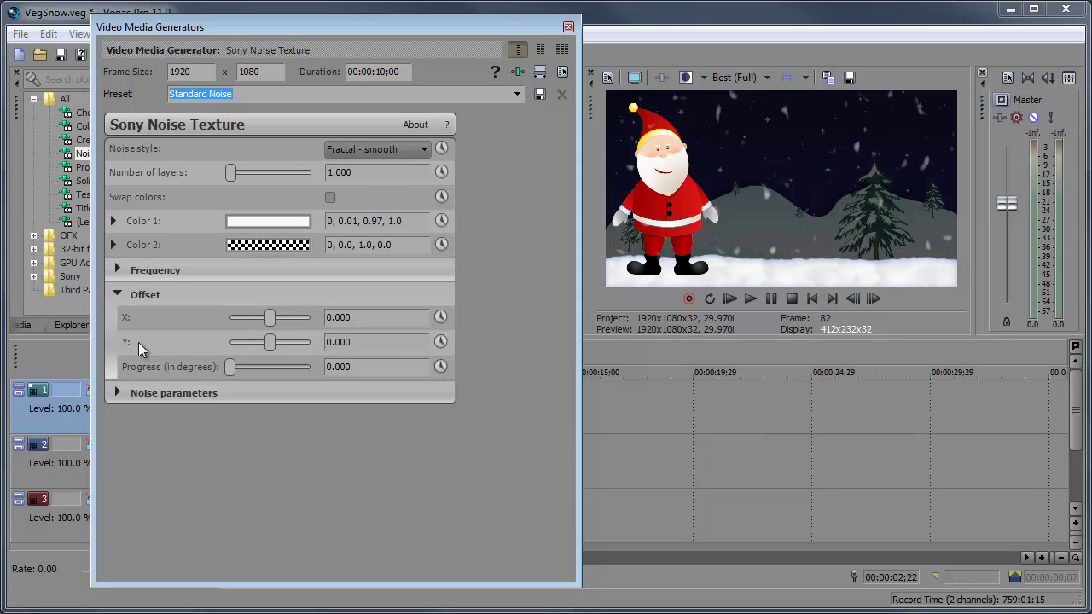
# Animate Offset Y, setting -3.500 at the end of the noise event.
pyautogui.click(441, 342)
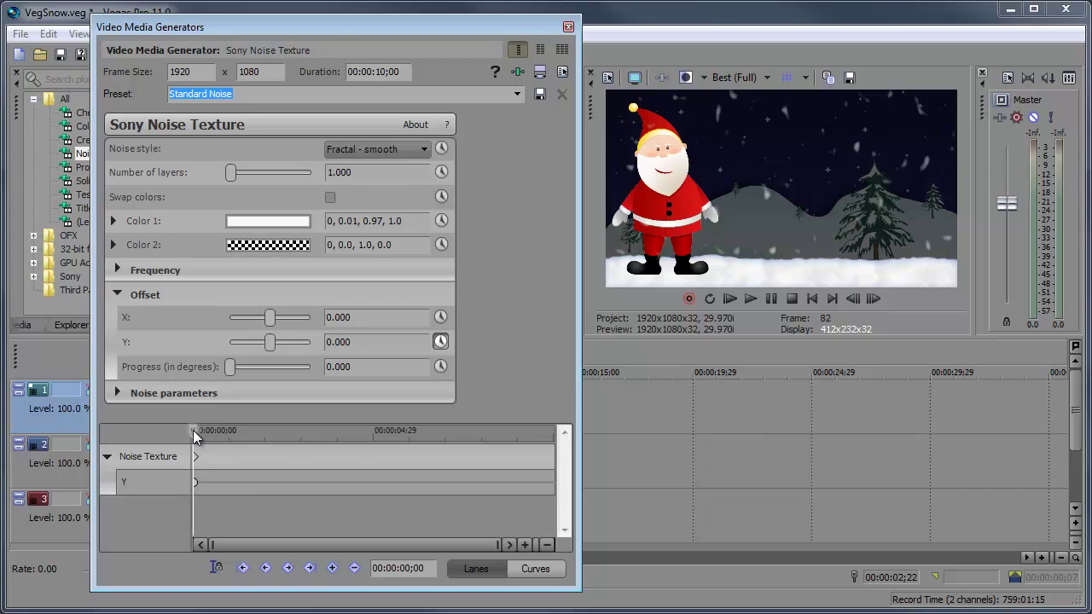
pyautogui.moveTo(195, 437); pyautogui.dragTo(555, 435)
pyautogui.moveTo(268, 343); pyautogui.dragTo(243, 343)
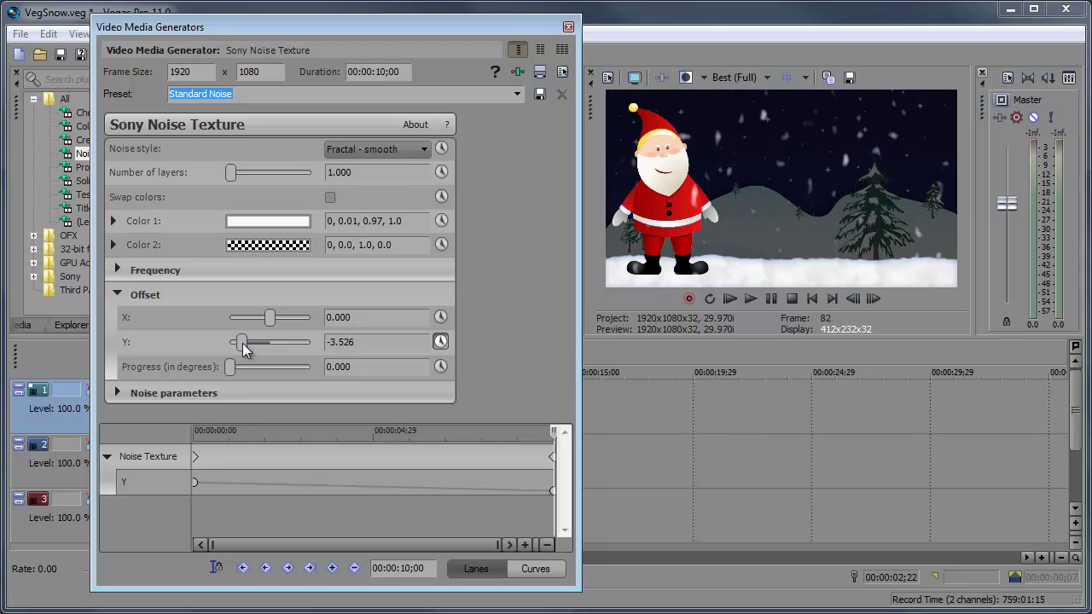
pyautogui.moveTo(374, 346); pyautogui.dragTo(342, 346)
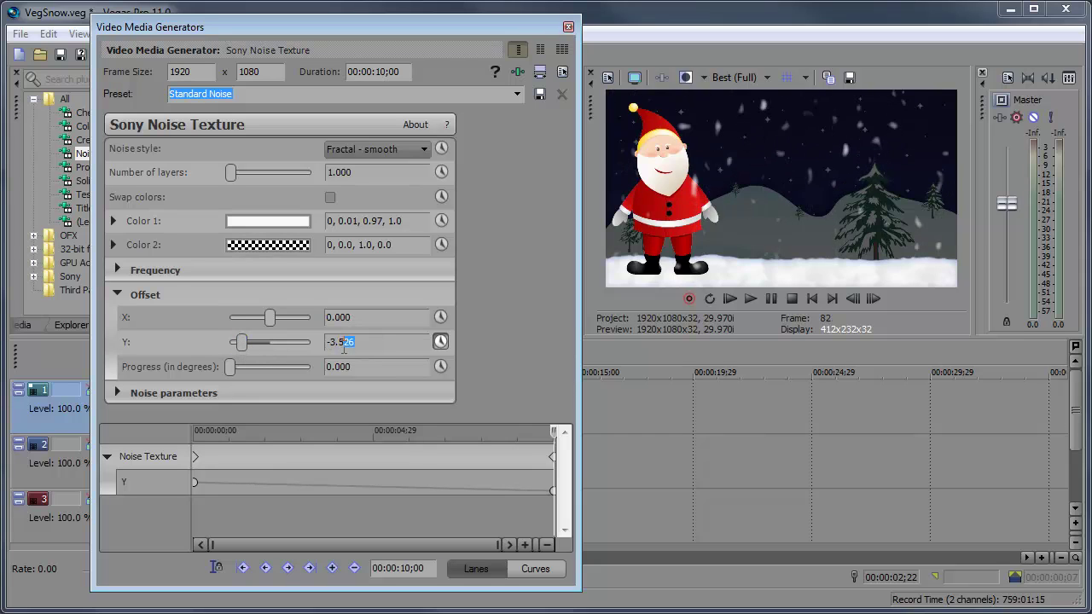
pyautogui.write('00')
pyautogui.press('Return')
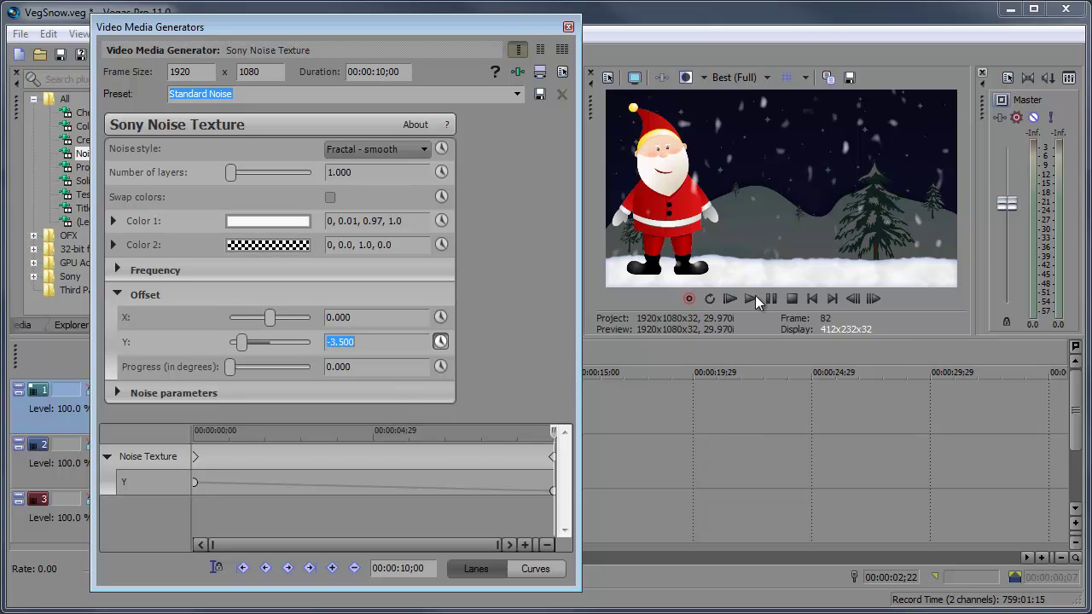
# Preview the snow, push the ending Offset Y to -5.000, and close the settings.
pyautogui.click(732, 299)
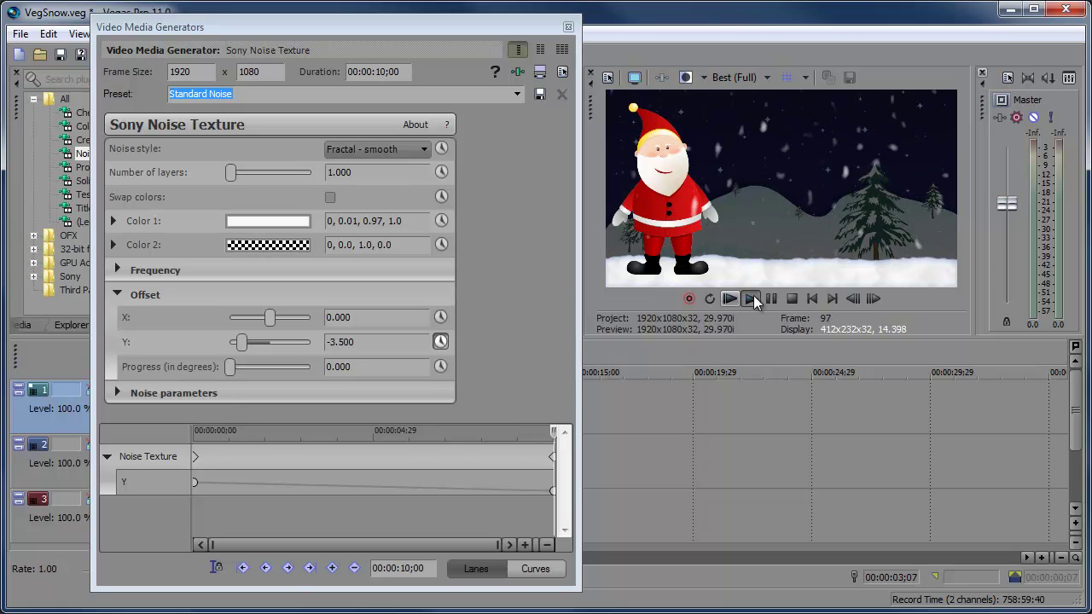
pyautogui.click(765, 298)
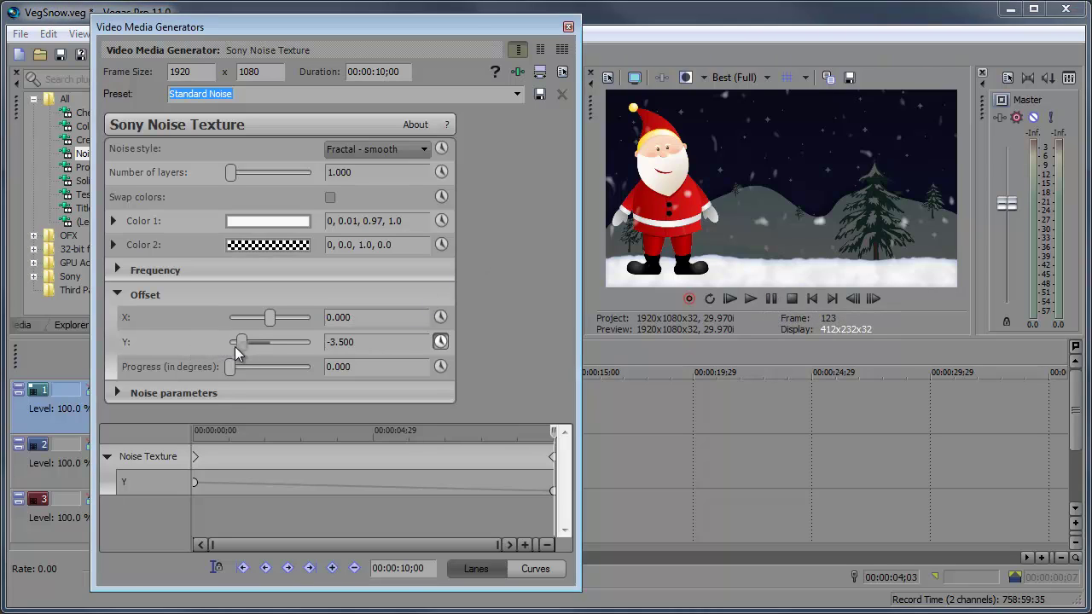
pyautogui.moveTo(234, 346); pyautogui.dragTo(225, 347)
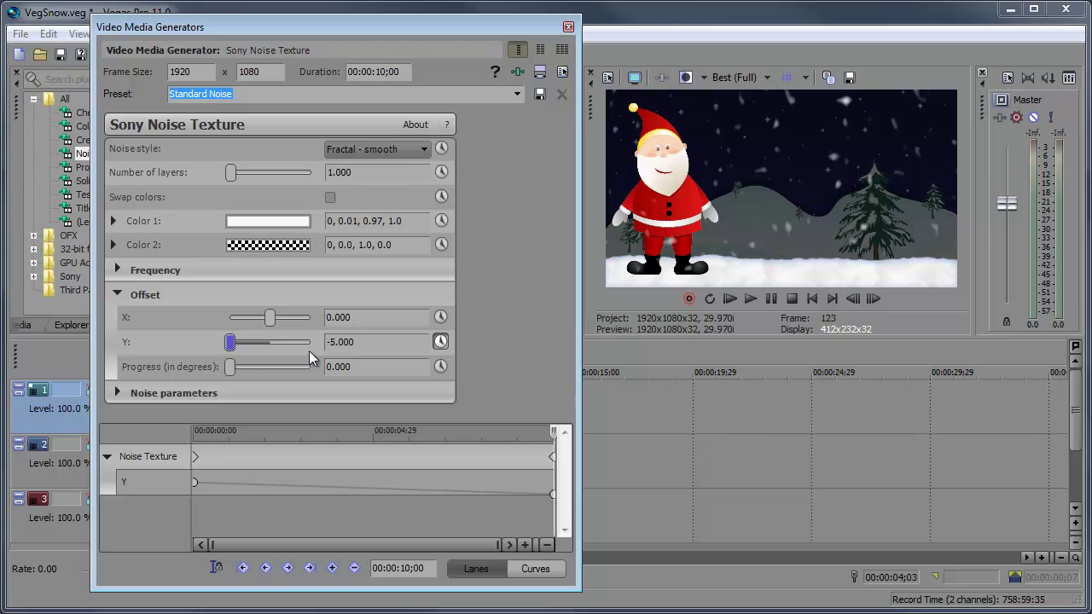
pyautogui.click(568, 26)
# Shorten the snow event to about four seconds, preview, then extend it back to ten seconds.
pyautogui.moveTo(457, 412); pyautogui.dragTo(317, 416)
pyautogui.click(271, 577)
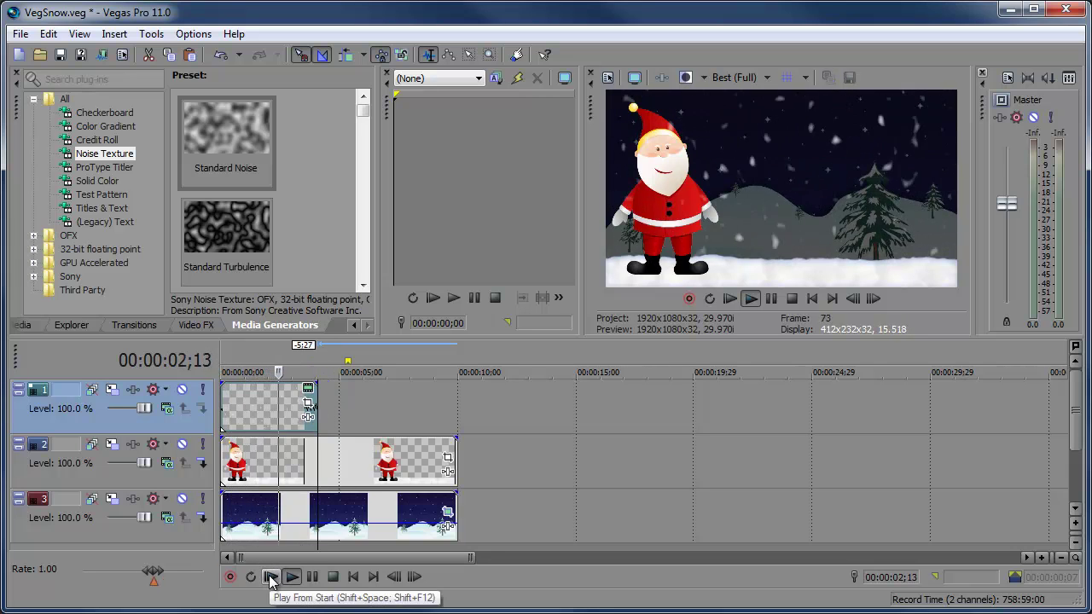
pyautogui.click(312, 577)
pyautogui.moveTo(314, 408); pyautogui.dragTo(457, 406)
# Reopen the Noise Texture settings and retype the Offset Y value at the clip end.
pyautogui.click(447, 390)
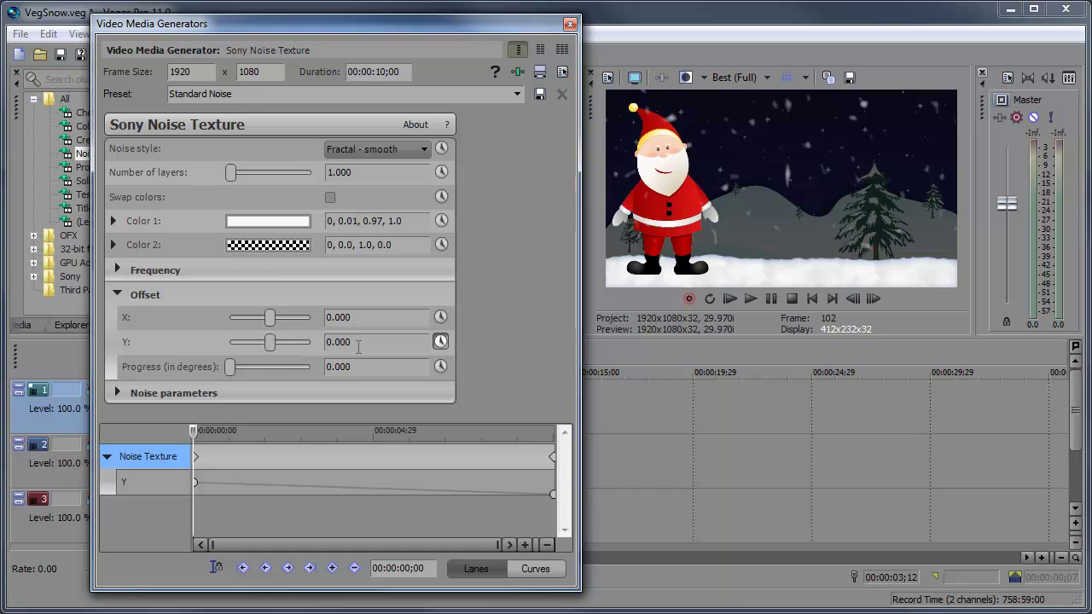
pyautogui.press('End')
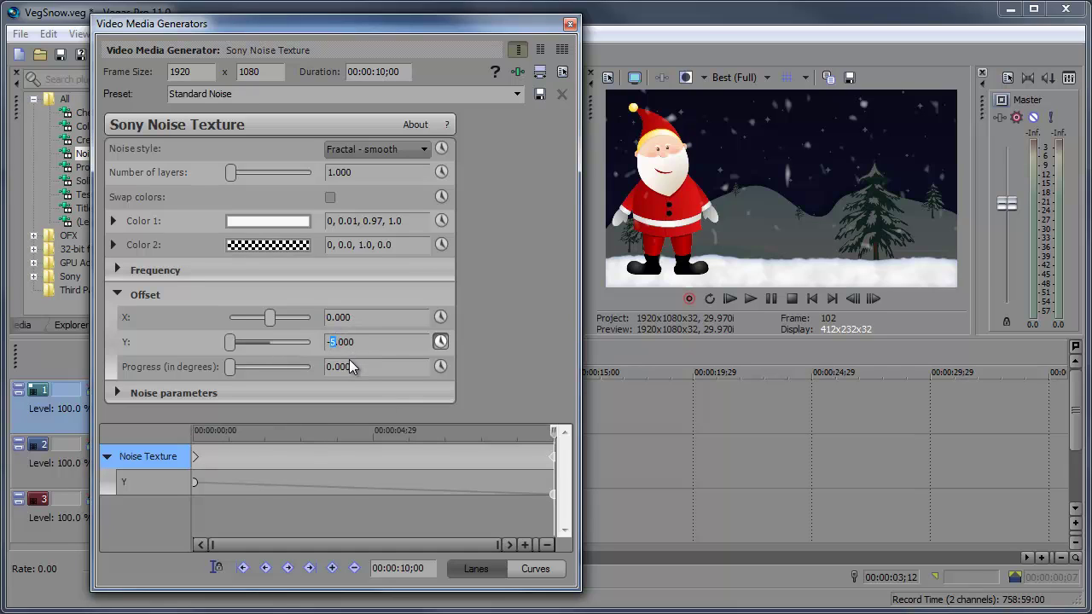
pyautogui.click(350, 366)
pyautogui.click(342, 342)
pyautogui.write('-3.3')
pyautogui.moveTo(550, 432)
pyautogui.mouseDown()
pyautogui.moveTo(236, 432)
pyautogui.moveTo(555, 433)
pyautogui.mouseUp()
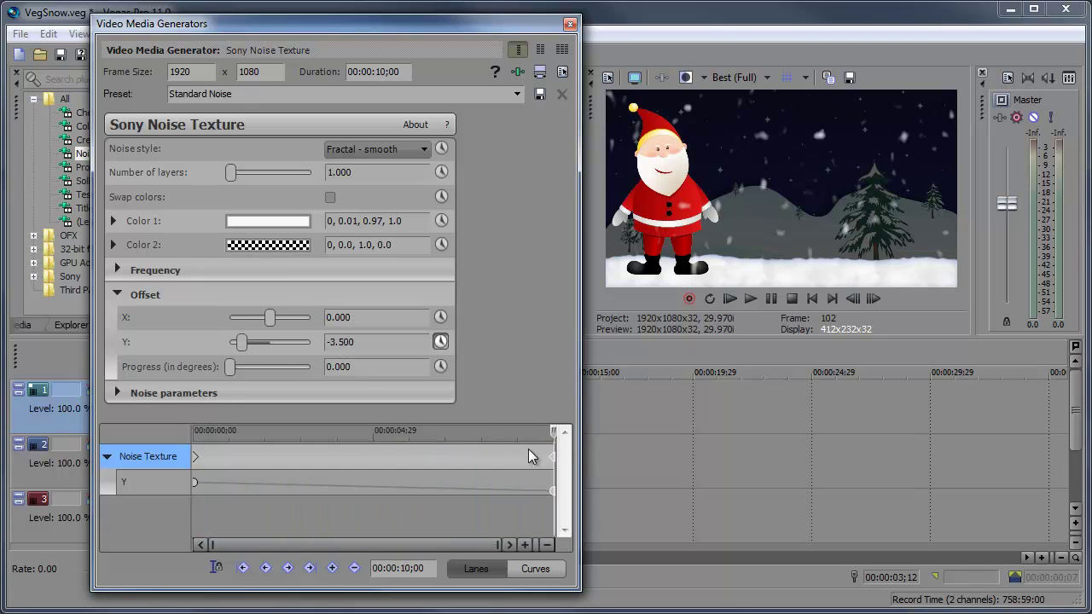
pyautogui.click(217, 568)
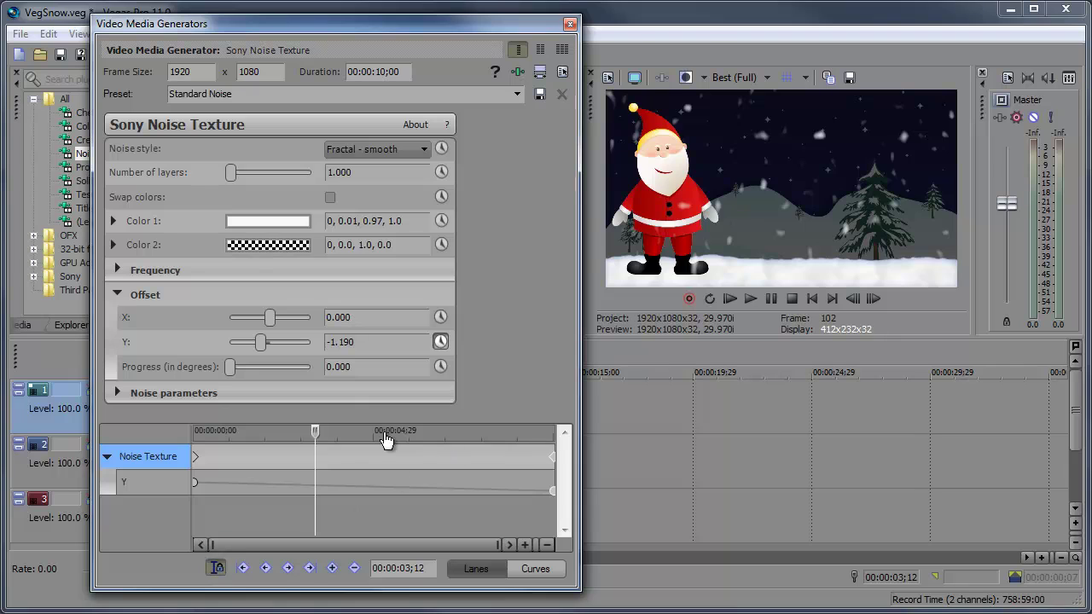
pyautogui.moveTo(314, 429); pyautogui.dragTo(179, 434)
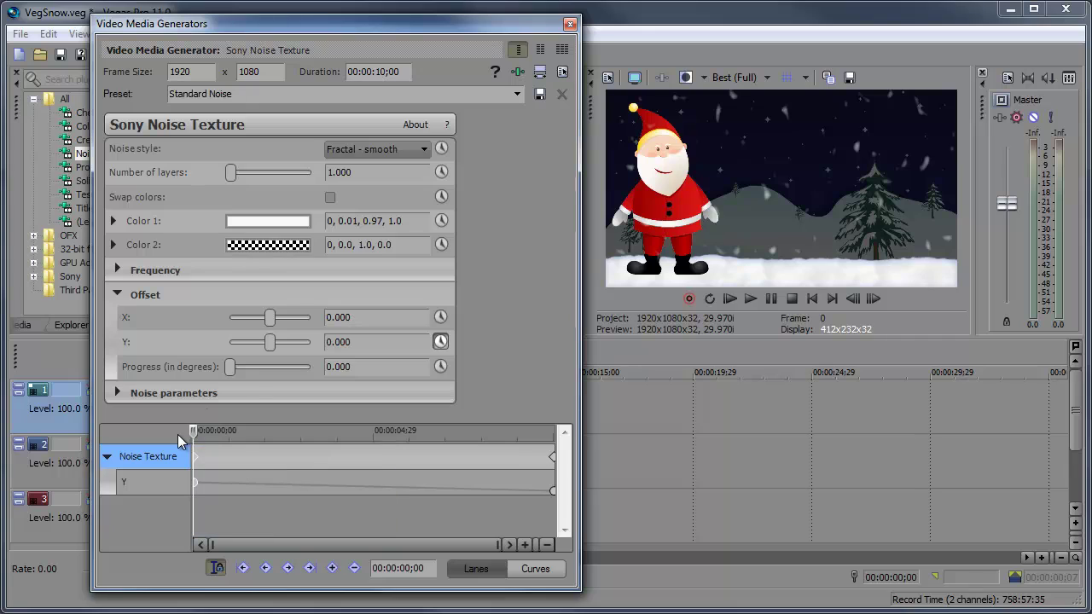
# Enable X offset animation and try an X keyframe of 5.000 at 4;21, previewing it.
pyautogui.click(440, 317)
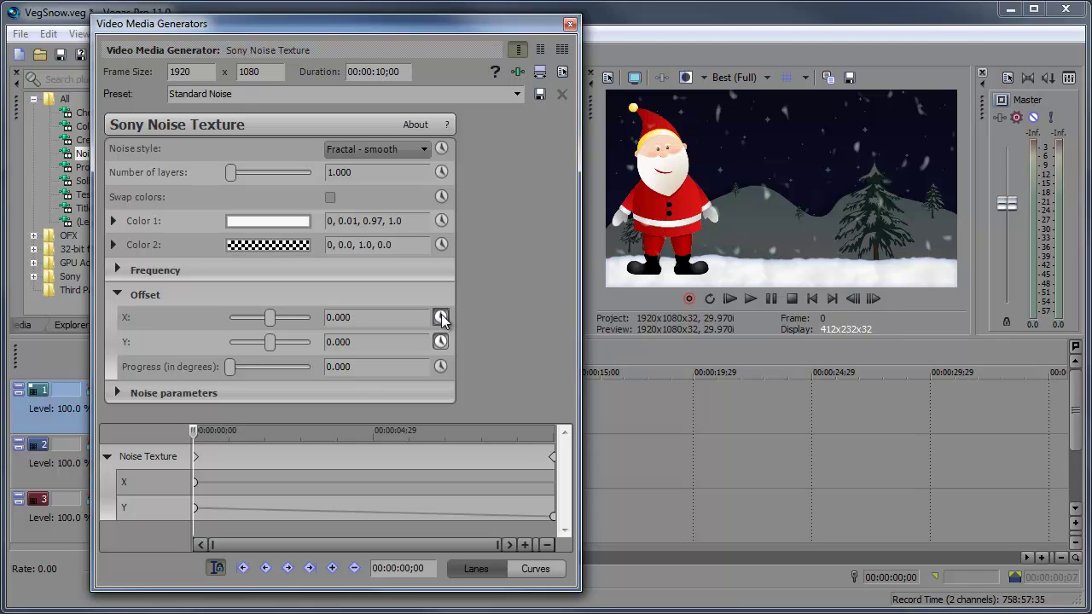
pyautogui.moveTo(273, 319); pyautogui.dragTo(366, 307)
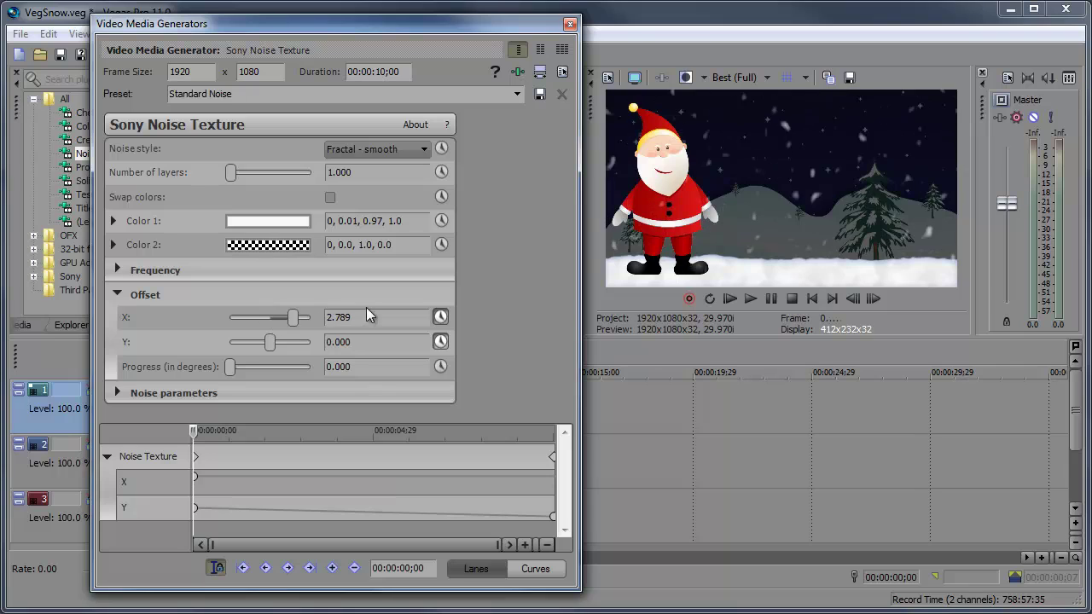
pyautogui.doubleClick(263, 316)
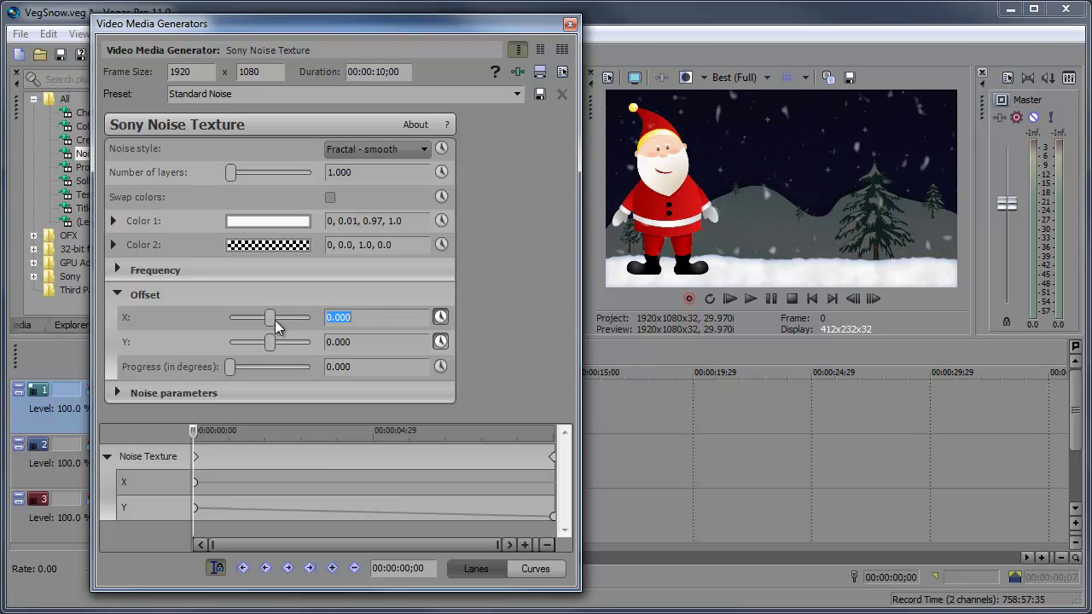
pyautogui.moveTo(196, 429)
pyautogui.mouseDown()
pyautogui.moveTo(404, 438)
pyautogui.moveTo(363, 437)
pyautogui.mouseUp()
pyautogui.click(362, 437)
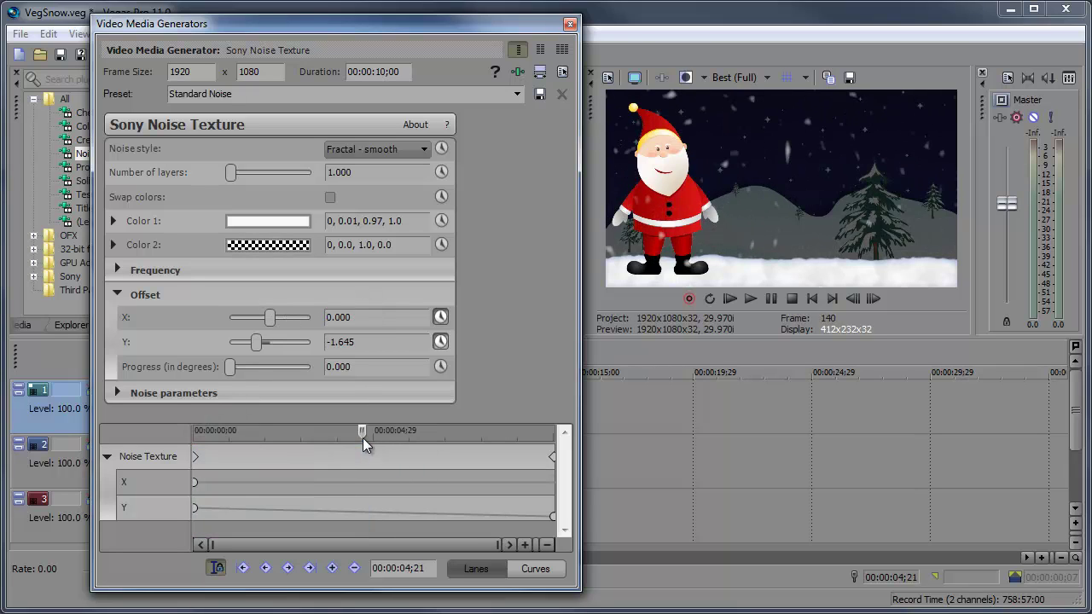
pyautogui.moveTo(270, 318); pyautogui.dragTo(348, 322)
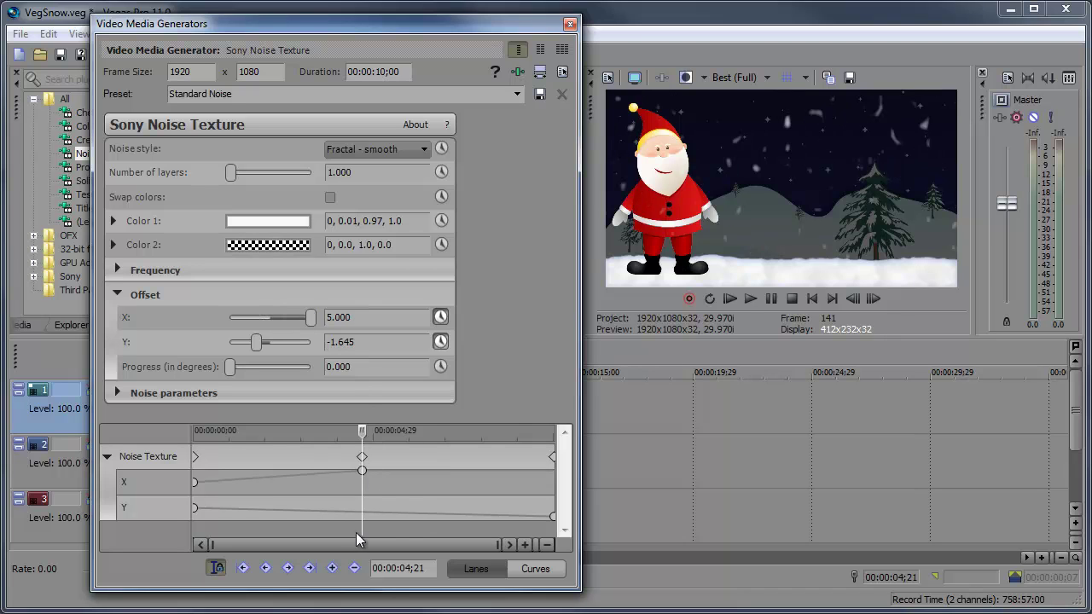
pyautogui.click(730, 299)
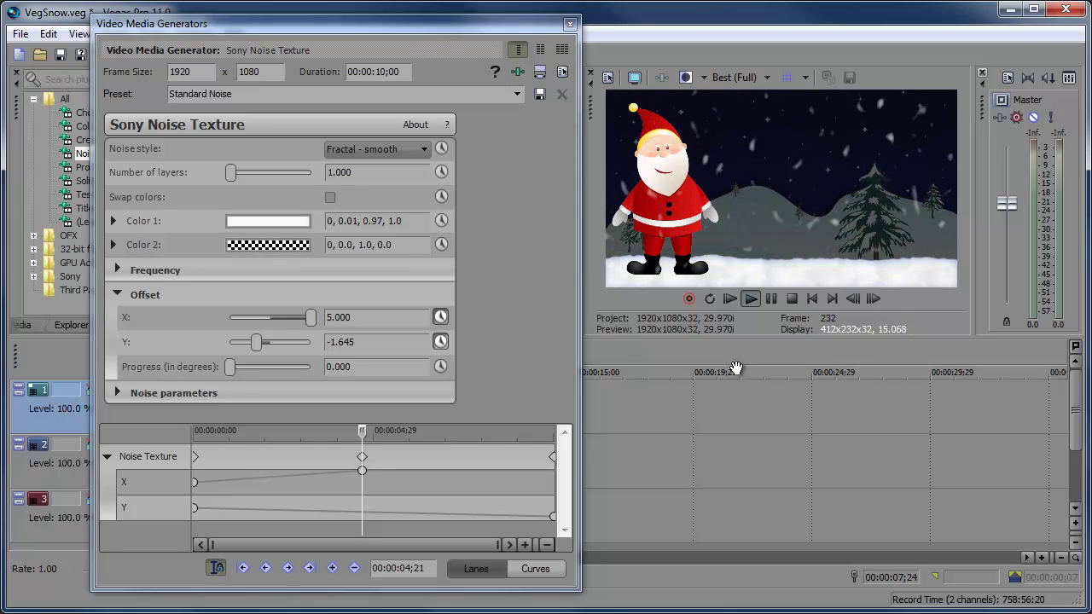
pyautogui.press('space')
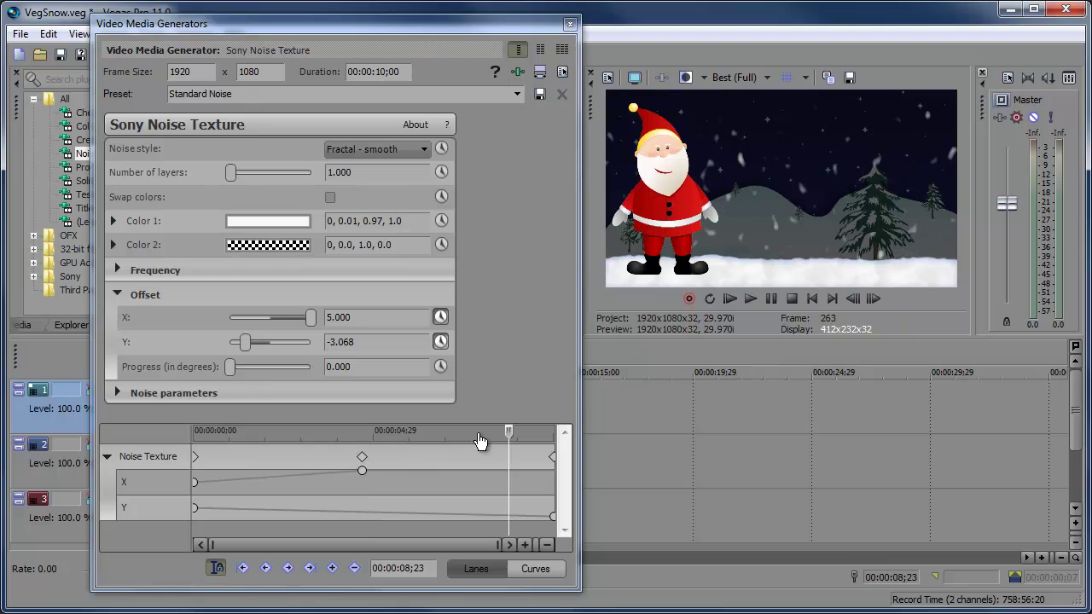
# Delete the trial 5.000 X offset keyframe.
pyautogui.moveTo(509, 443); pyautogui.dragTo(195, 446)
pyautogui.click(362, 458)
pyautogui.click(352, 477)
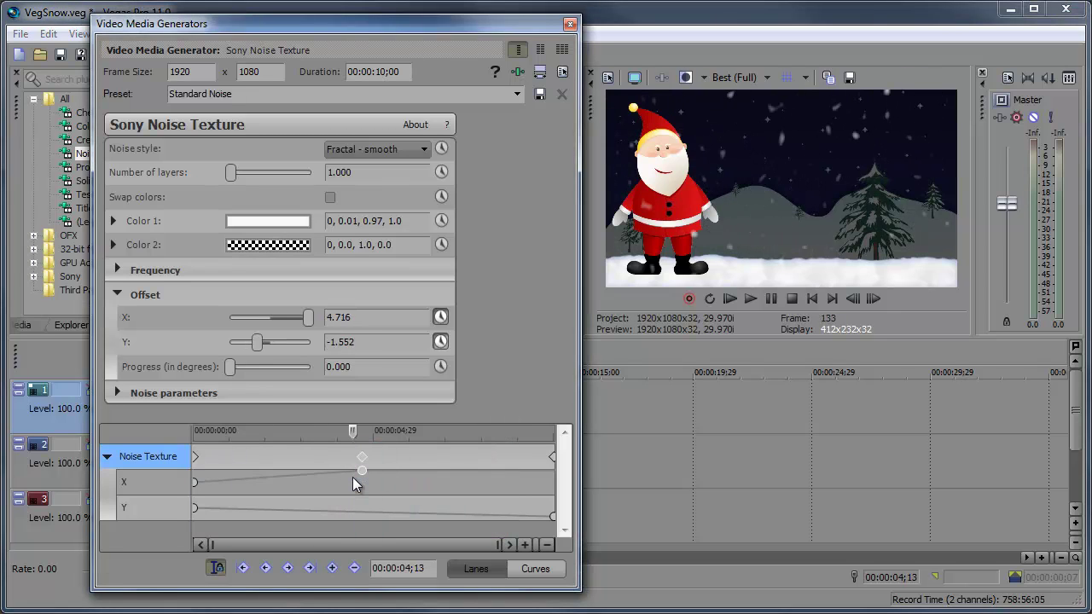
pyautogui.press('Delete')
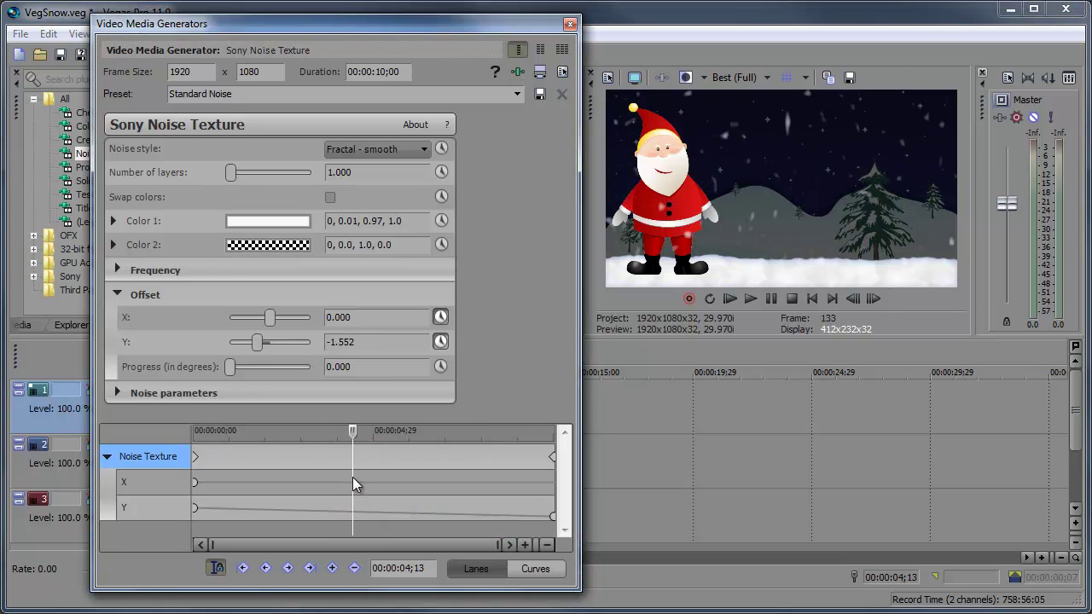
# Set X offset keyframes of -0.263 at 4;21 and 0.263 at 10;00.
pyautogui.moveTo(352, 481); pyautogui.dragTo(195, 482)
pyautogui.click(194, 482)
pyautogui.moveTo(194, 431); pyautogui.dragTo(364, 435)
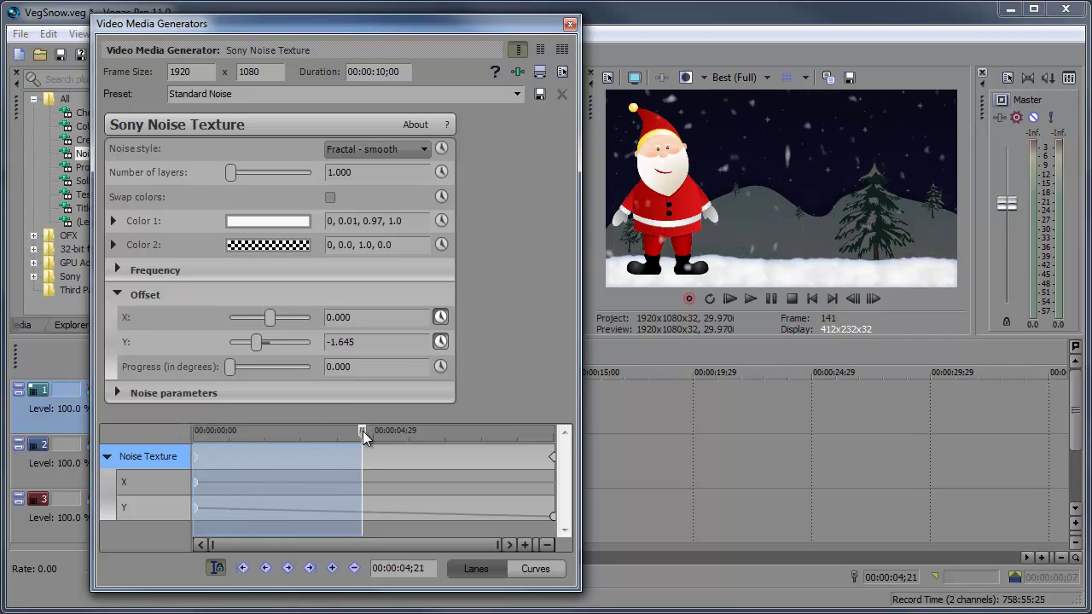
pyautogui.click(363, 435)
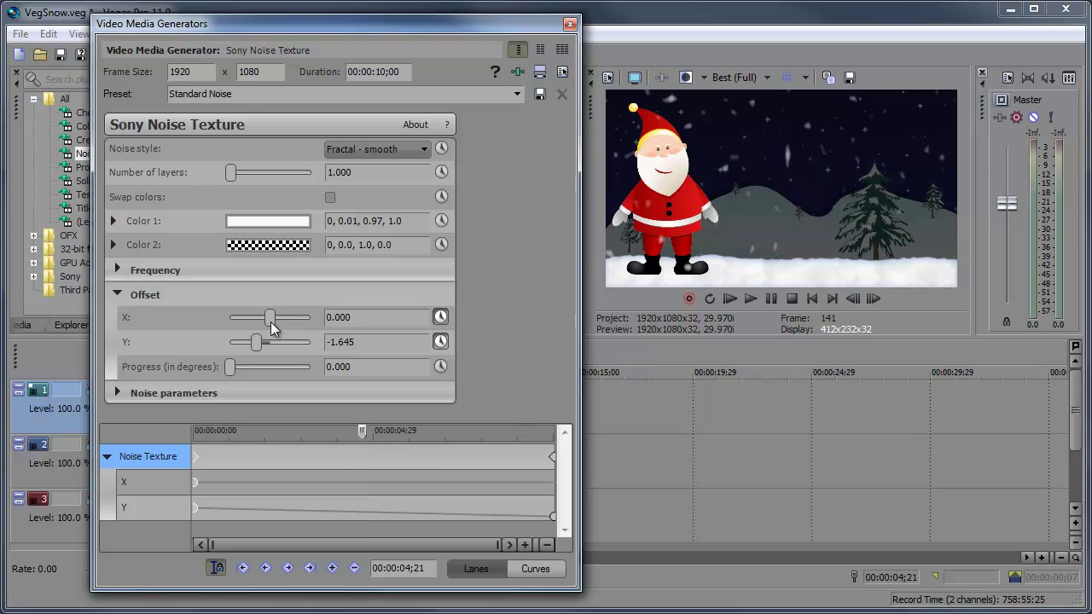
pyautogui.moveTo(270, 322); pyautogui.dragTo(268, 329)
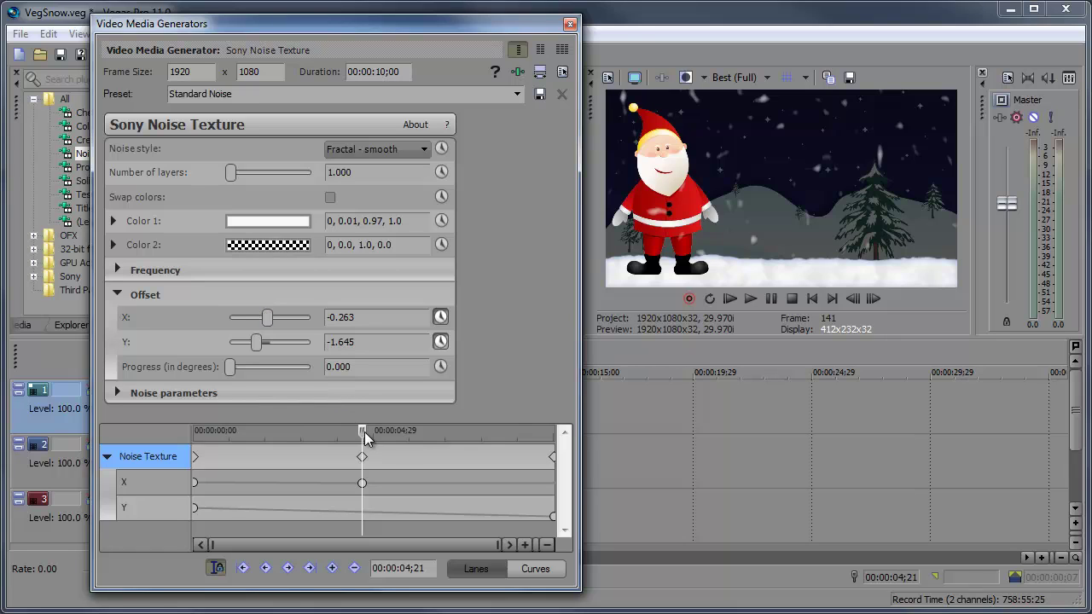
pyautogui.moveTo(364, 437); pyautogui.dragTo(567, 437)
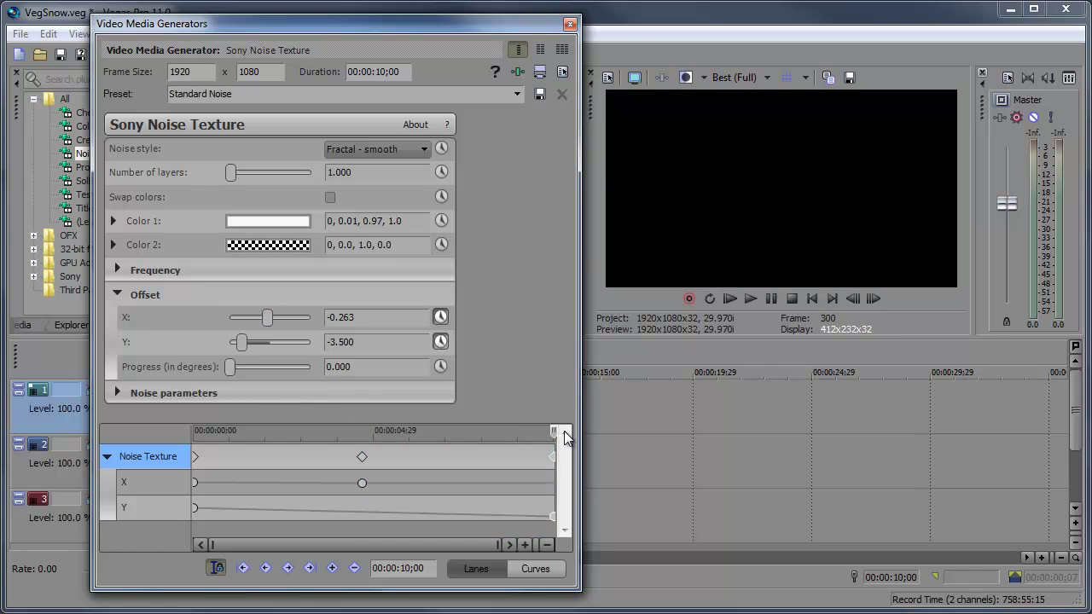
pyautogui.moveTo(270, 315); pyautogui.dragTo(275, 319)
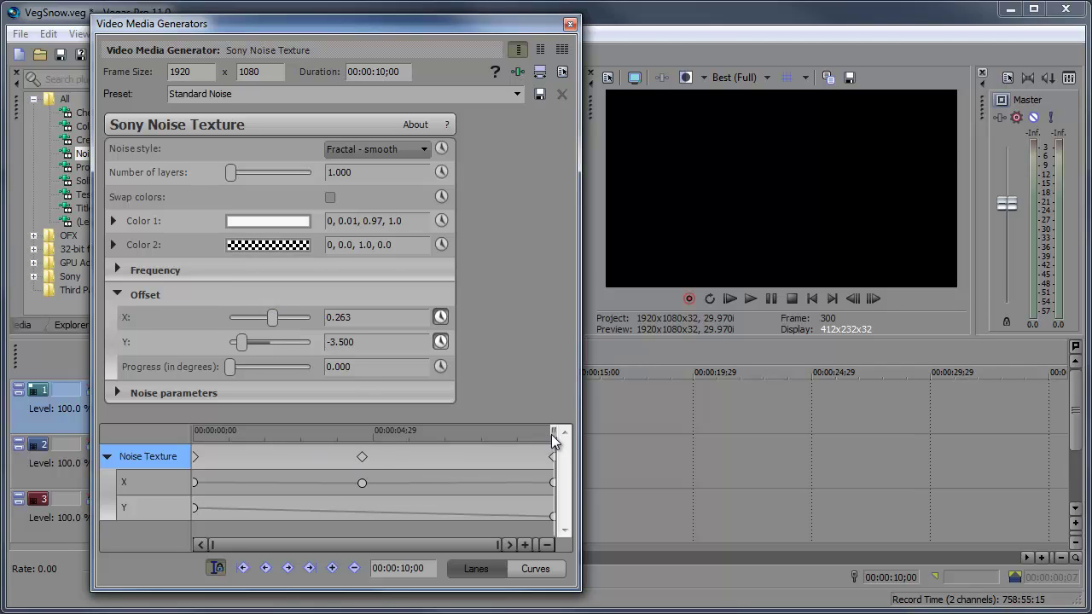
pyautogui.moveTo(551, 434); pyautogui.dragTo(425, 429)
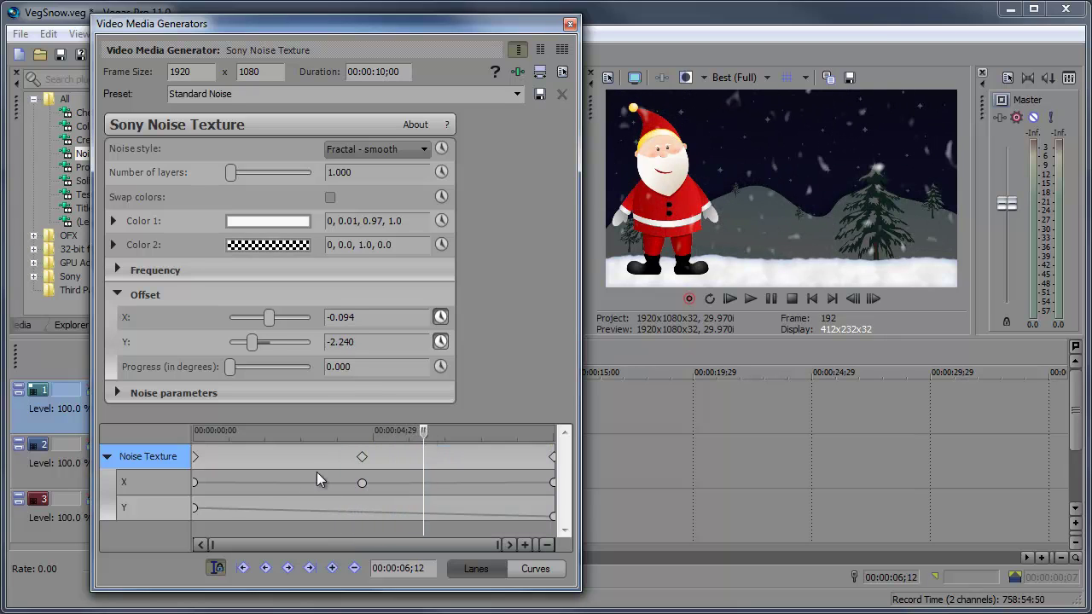
# Apply Smooth Fade to the middle X offset keyframe and scrub to check the easing.
pyautogui.click(195, 481)
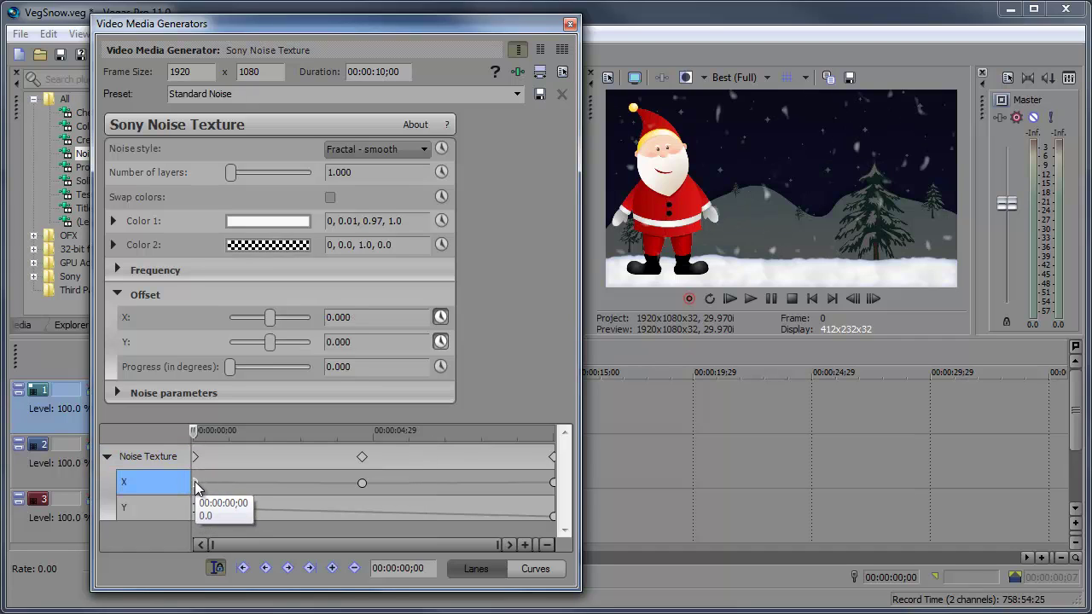
pyautogui.moveTo(552, 481)
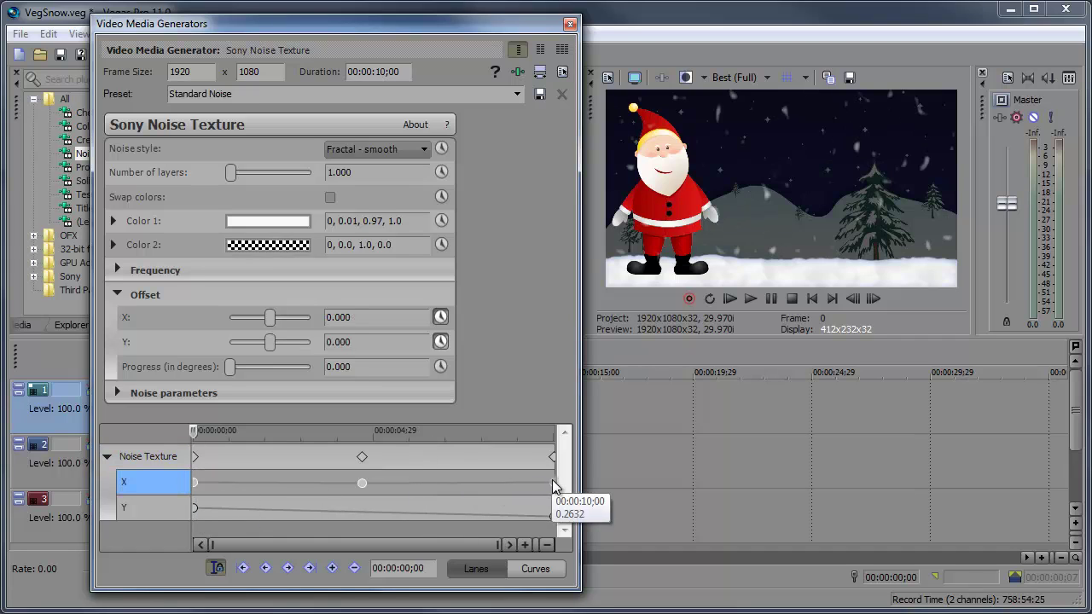
pyautogui.rightClick(363, 484)
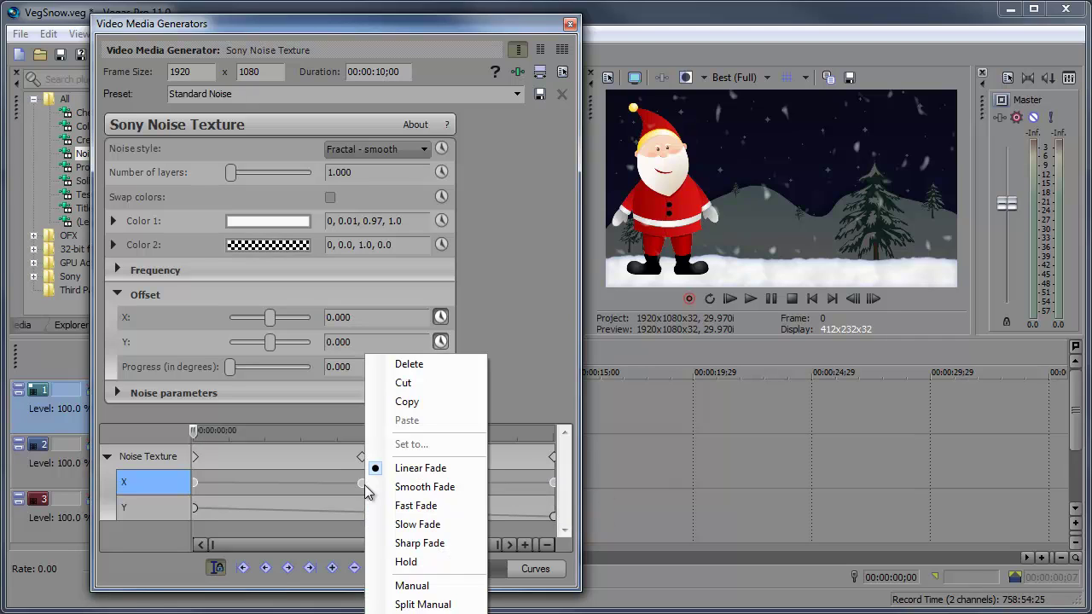
pyautogui.click(433, 493)
pyautogui.moveTo(192, 427)
pyautogui.mouseDown()
pyautogui.moveTo(577, 424)
pyautogui.moveTo(504, 439)
pyautogui.moveTo(181, 437)
pyautogui.mouseUp()
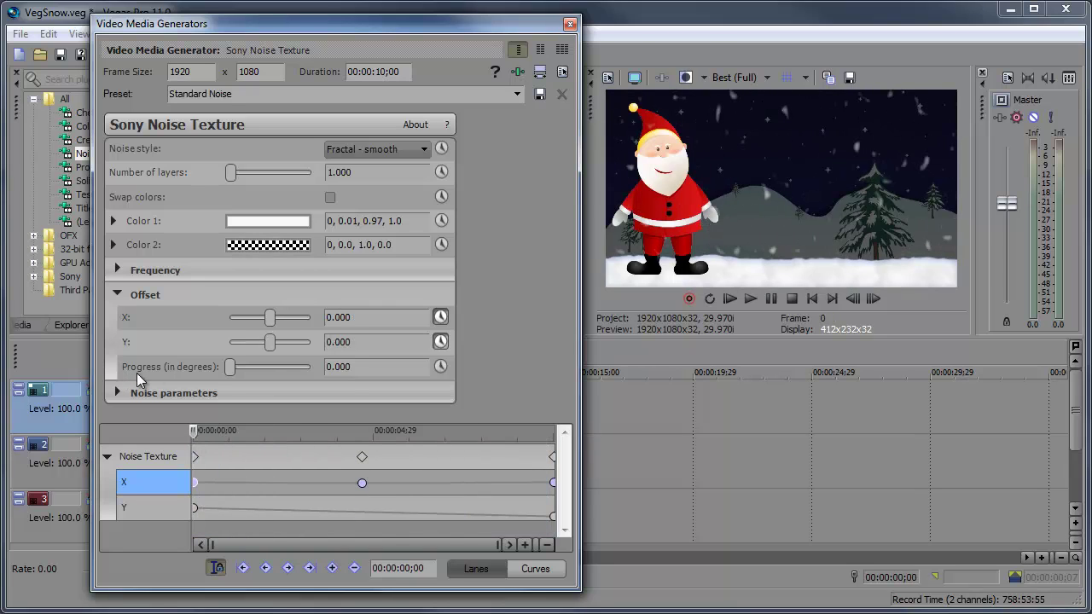
# Animate Progress from 0 to 5 at the clip end and preview the scene from the start.
pyautogui.click(440, 365)
pyautogui.moveTo(196, 432); pyautogui.dragTo(577, 423)
pyautogui.moveTo(231, 367); pyautogui.dragTo(268, 369)
pyautogui.write('5')
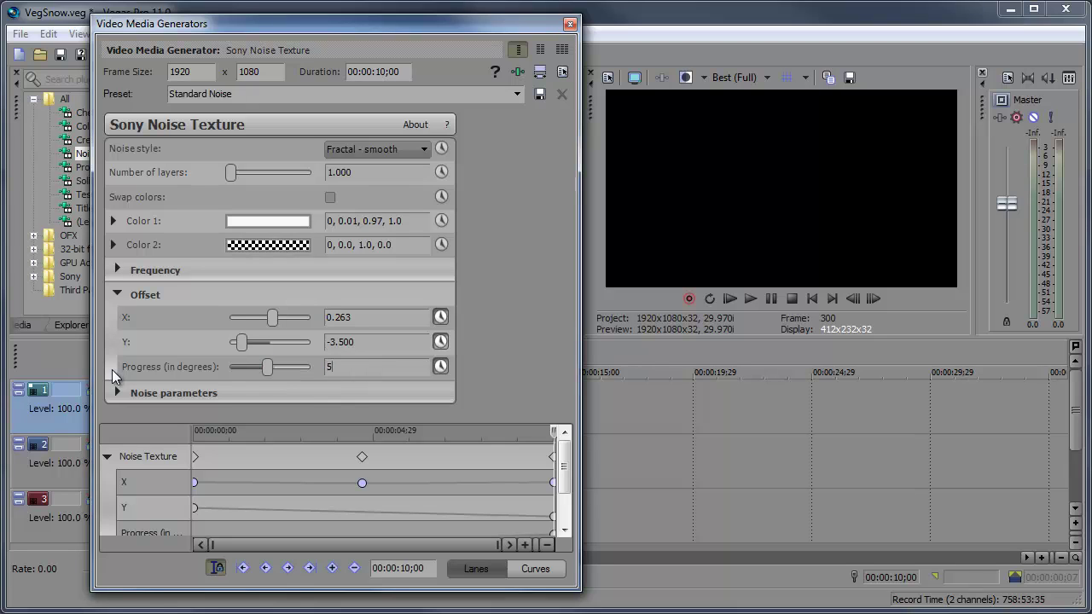
pyautogui.press('Return')
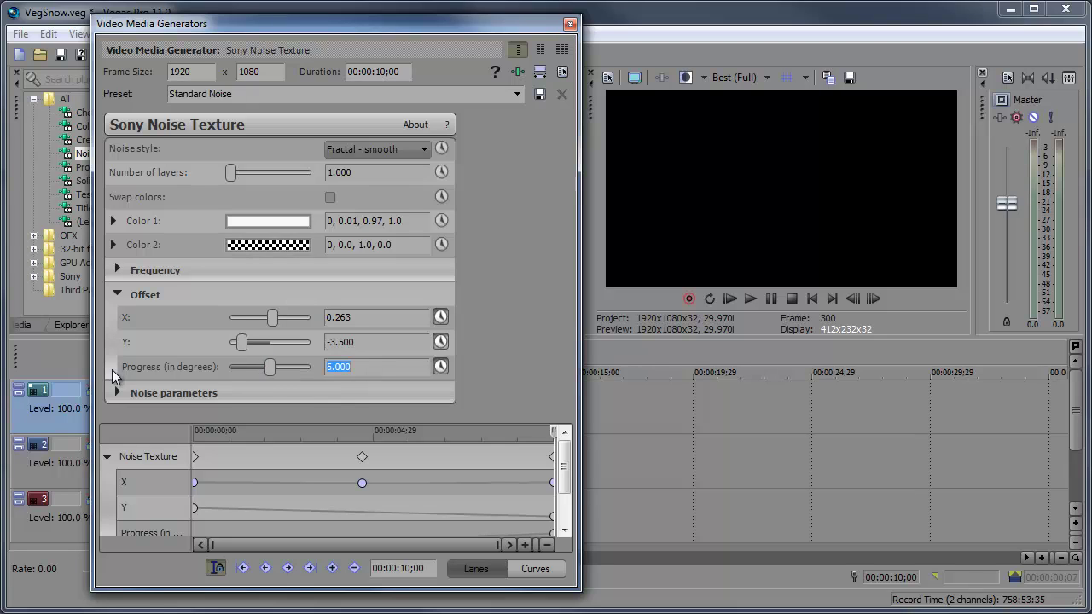
pyautogui.click(731, 302)
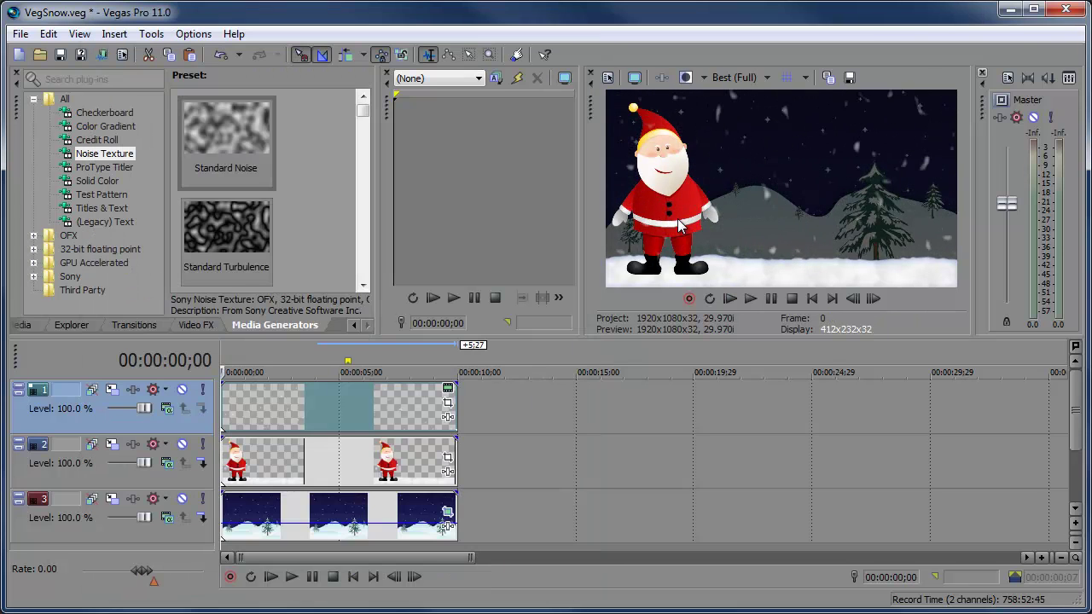
# Enlarge the track 1 noise snowflakes by tightening the Event Pan/Crop frame.
pyautogui.click(447, 403)
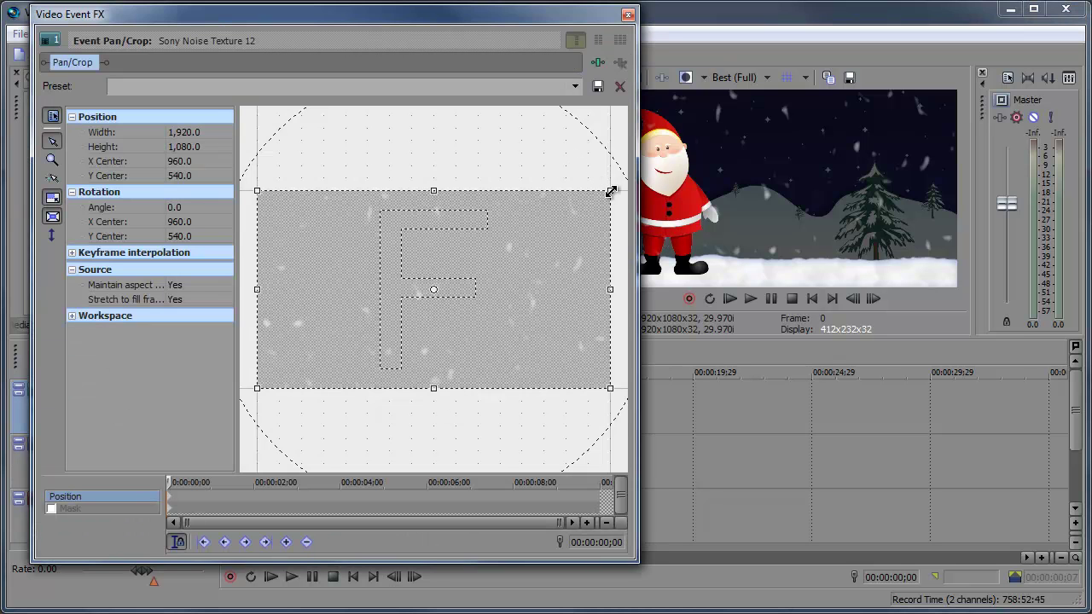
pyautogui.moveTo(610, 191); pyautogui.dragTo(563, 225)
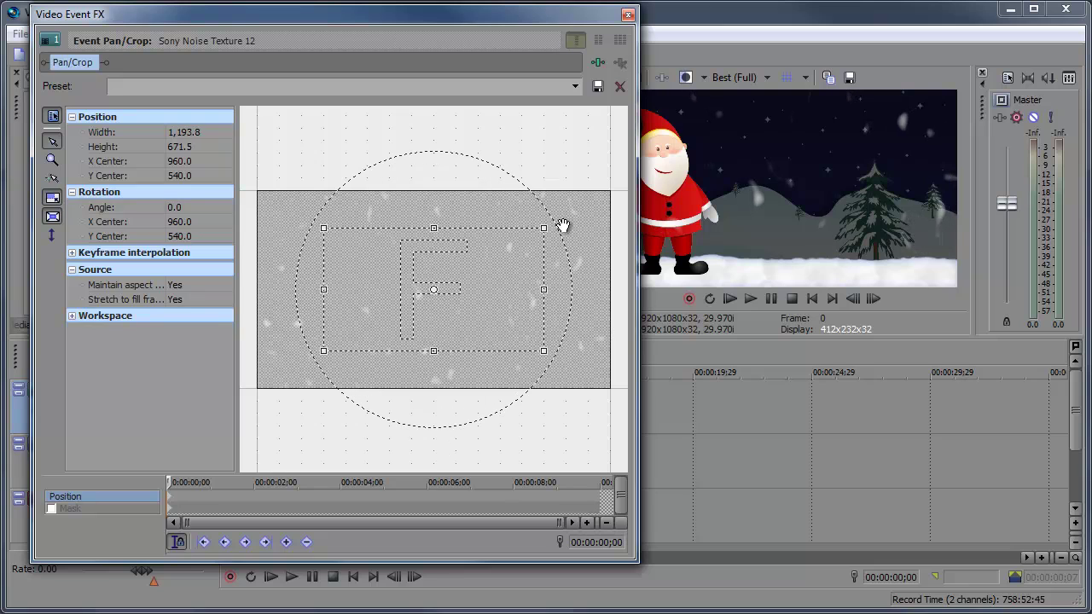
pyautogui.click(628, 14)
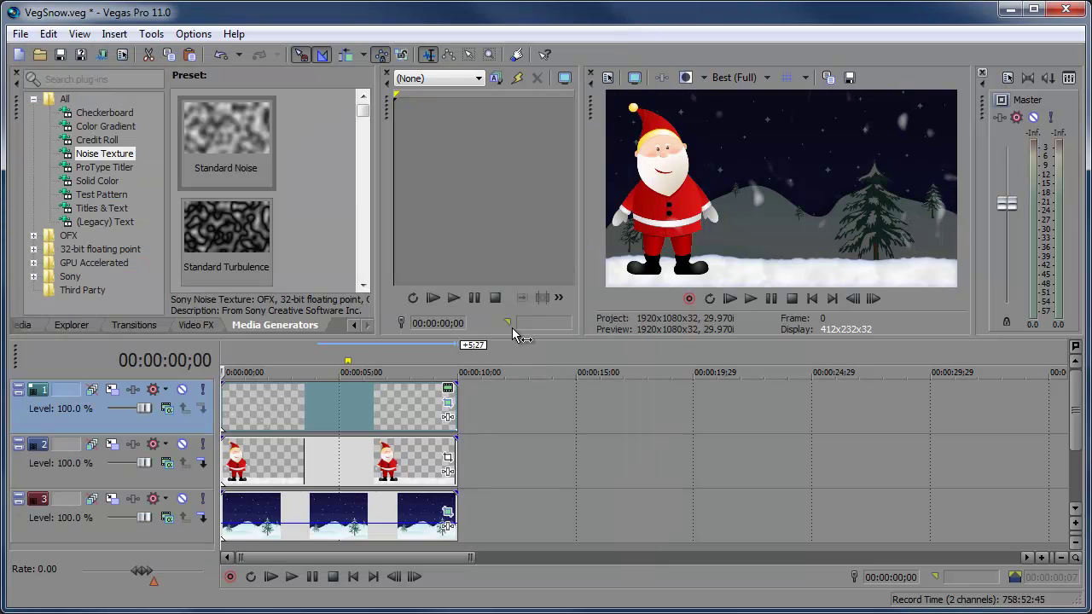
# Add Sony Defocus to the snow event with Radius 0.99 and preview the softened flakes.
pyautogui.click(448, 418)
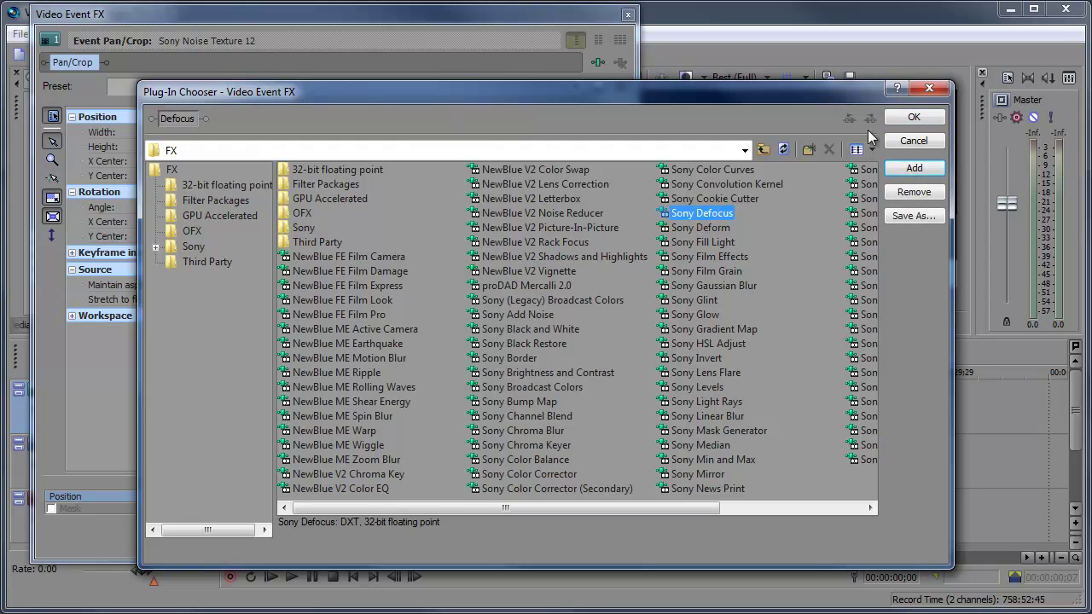
pyautogui.click(912, 117)
pyautogui.moveTo(222, 156); pyautogui.dragTo(178, 157)
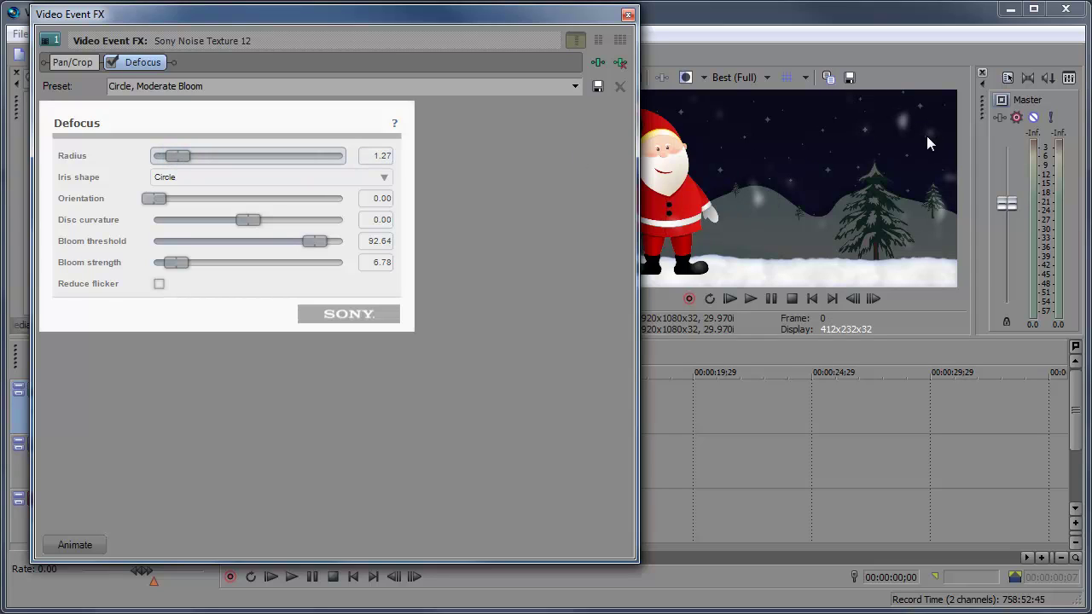
pyautogui.moveTo(170, 159); pyautogui.dragTo(164, 157)
pyautogui.click(750, 299)
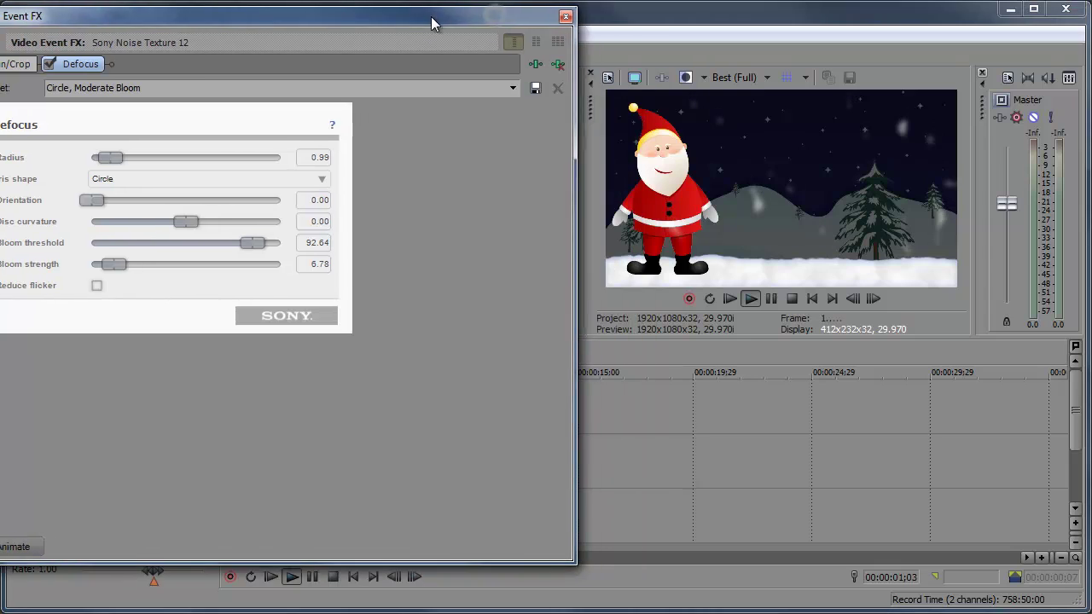
pyautogui.click(729, 299)
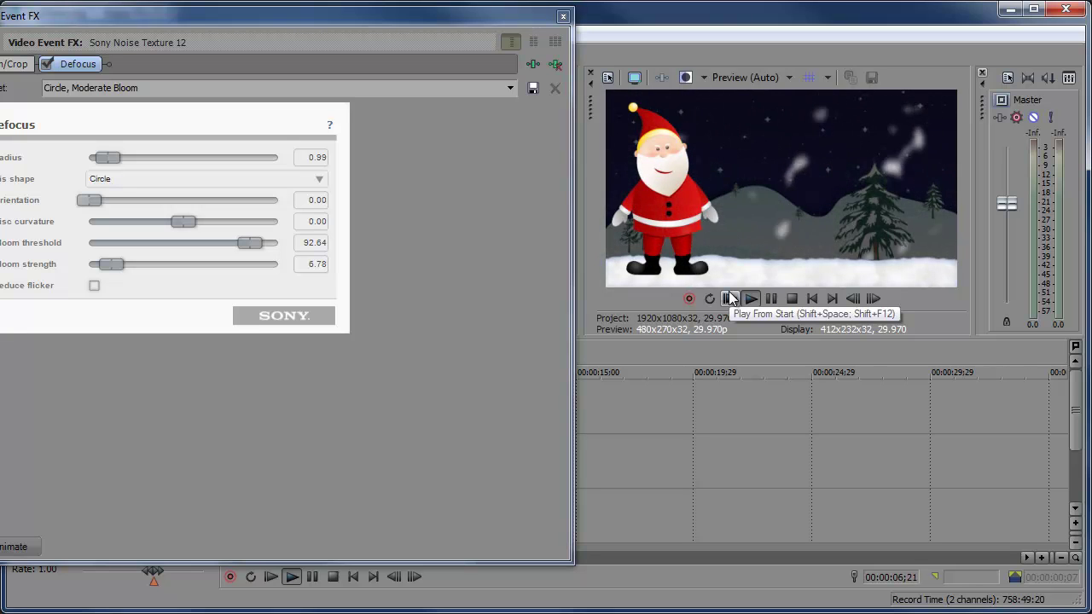
pyautogui.click(771, 299)
# Pick the Circle, Moderate Bloom preset in the effects window, then close it.
pyautogui.moveTo(356, 32); pyautogui.dragTo(486, 41)
pyautogui.click(675, 78)
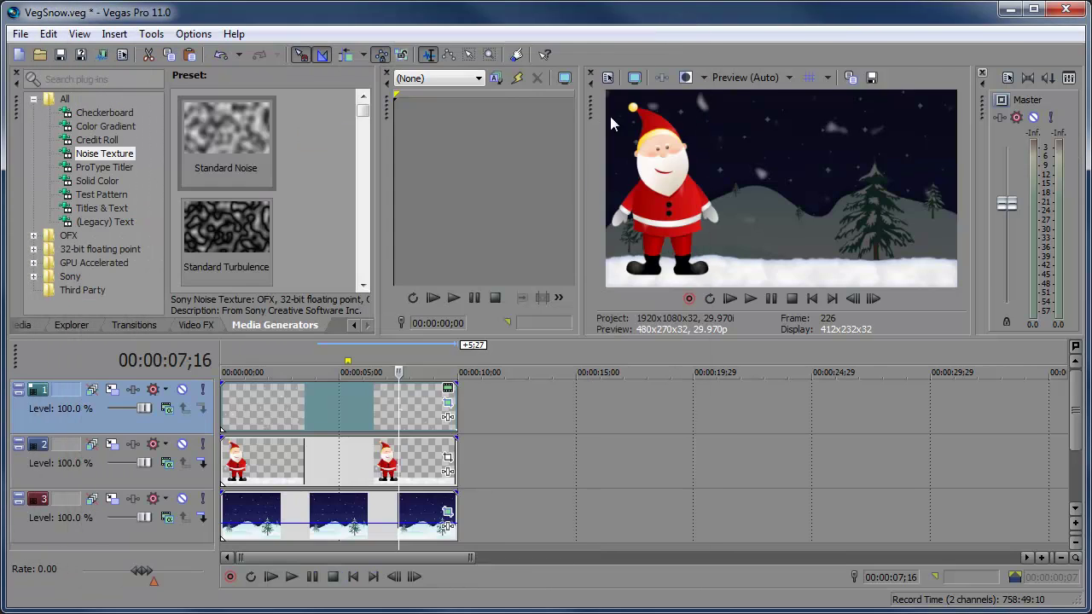
pyautogui.click(632, 102)
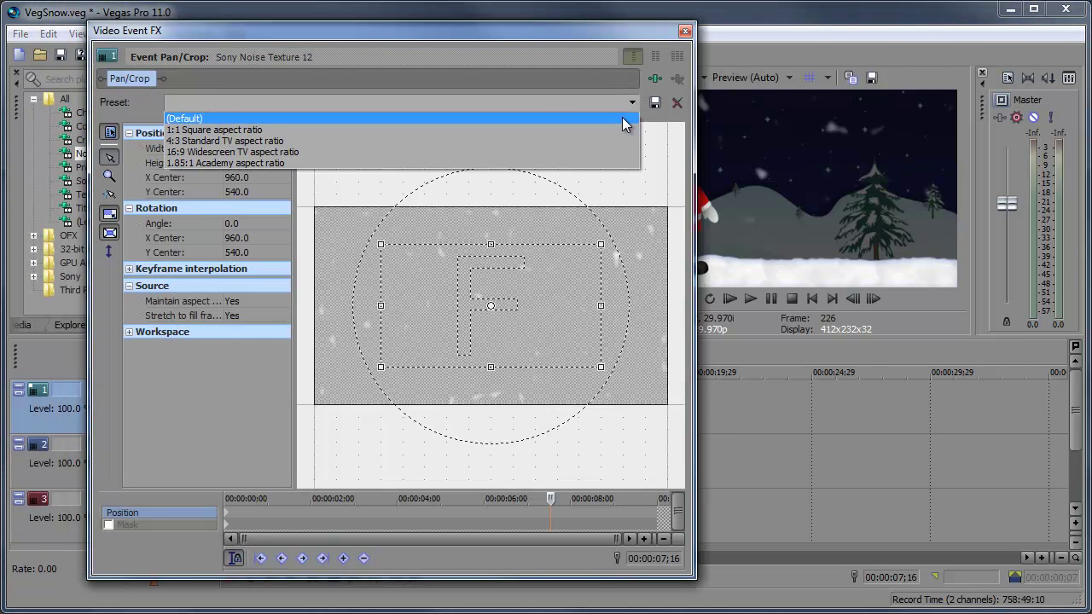
pyautogui.click(624, 120)
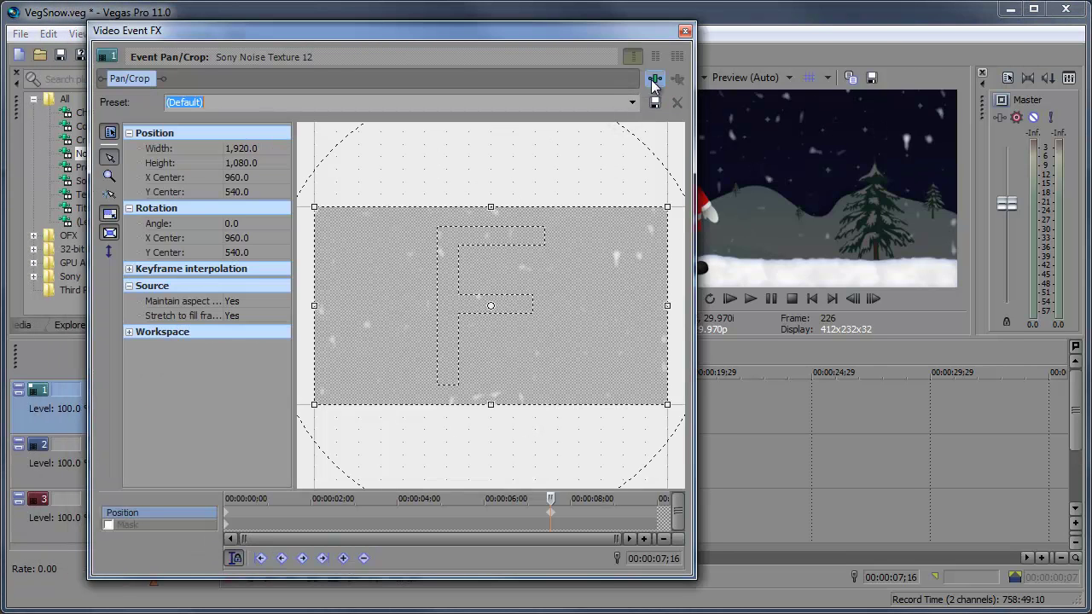
pyautogui.click(685, 31)
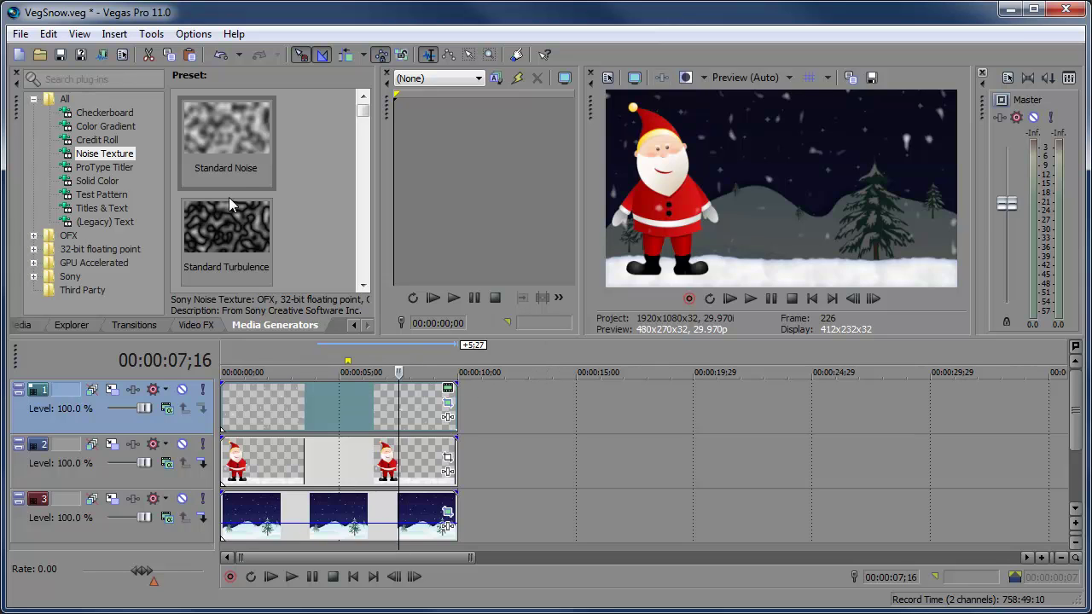
# Add a Standard Noise layer to the timeline and choose the Starry Sky preset.
pyautogui.click(220, 127)
pyautogui.moveTo(213, 325); pyautogui.dragTo(225, 383)
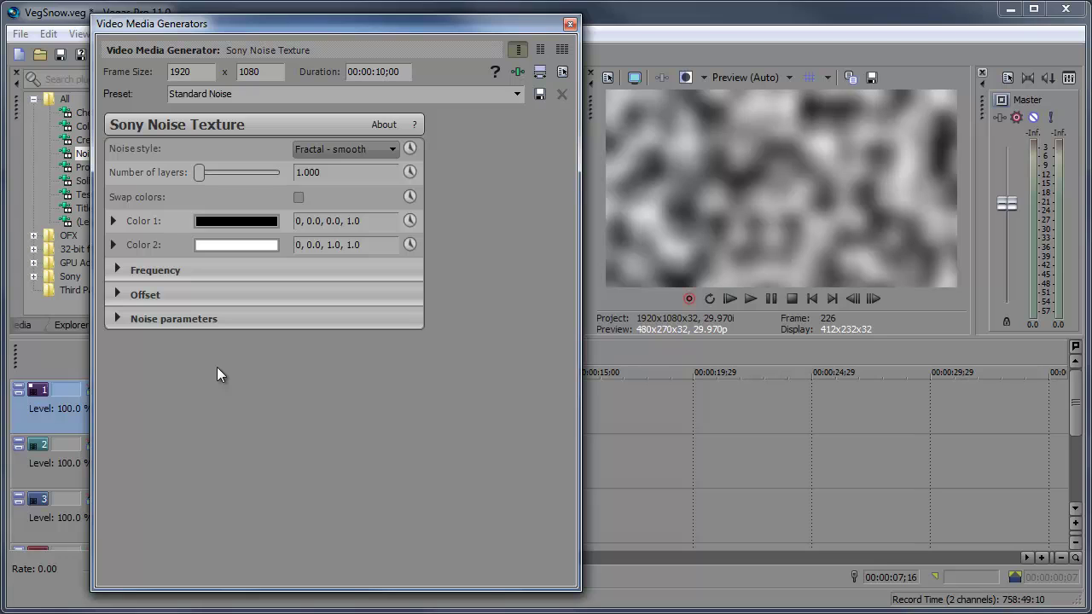
pyautogui.click(517, 92)
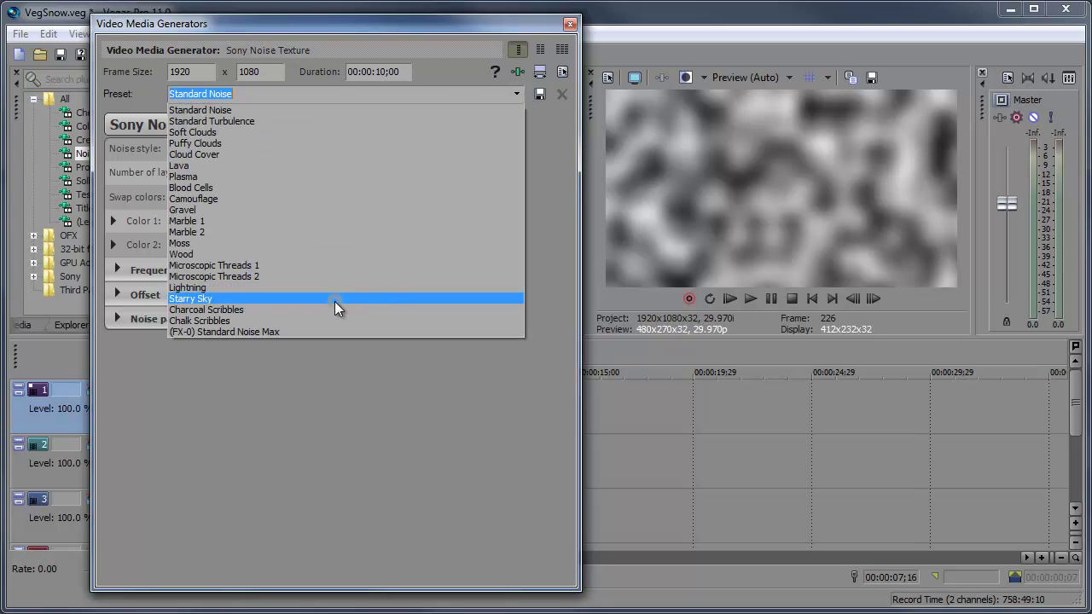
pyautogui.click(335, 301)
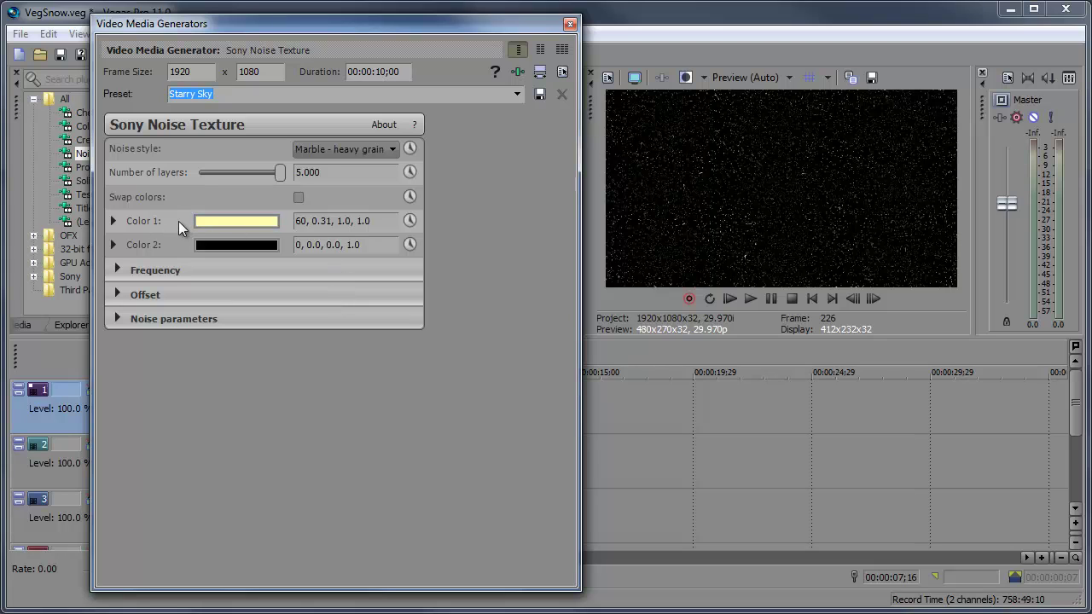
# Make noise Color 1 white and Color 2 fully transparent.
pyautogui.click(209, 222)
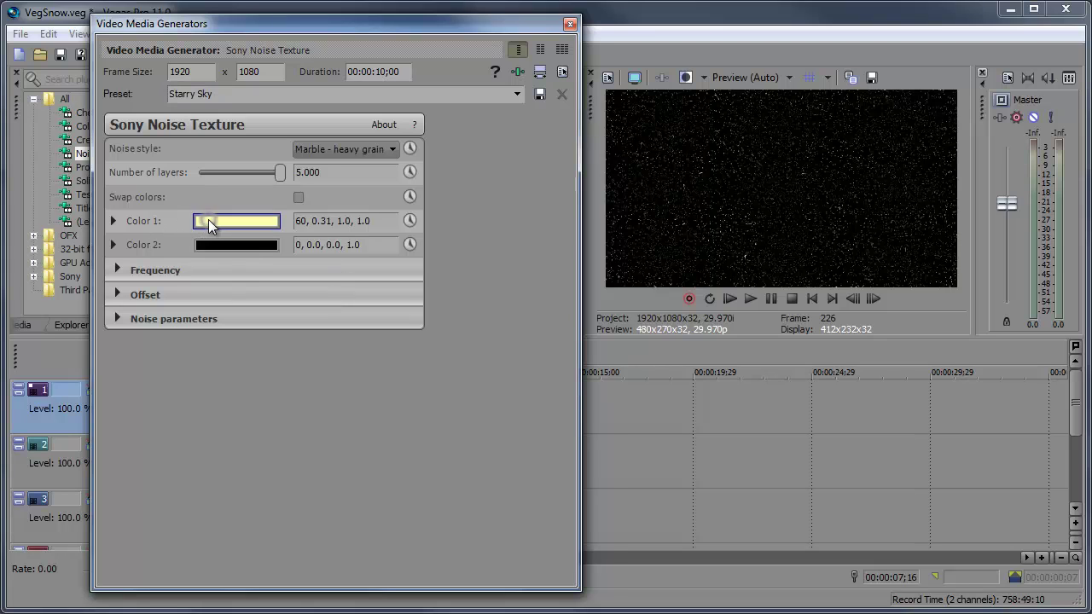
pyautogui.moveTo(169, 262)
pyautogui.mouseDown()
pyautogui.moveTo(123, 267)
pyautogui.moveTo(114, 255)
pyautogui.mouseUp()
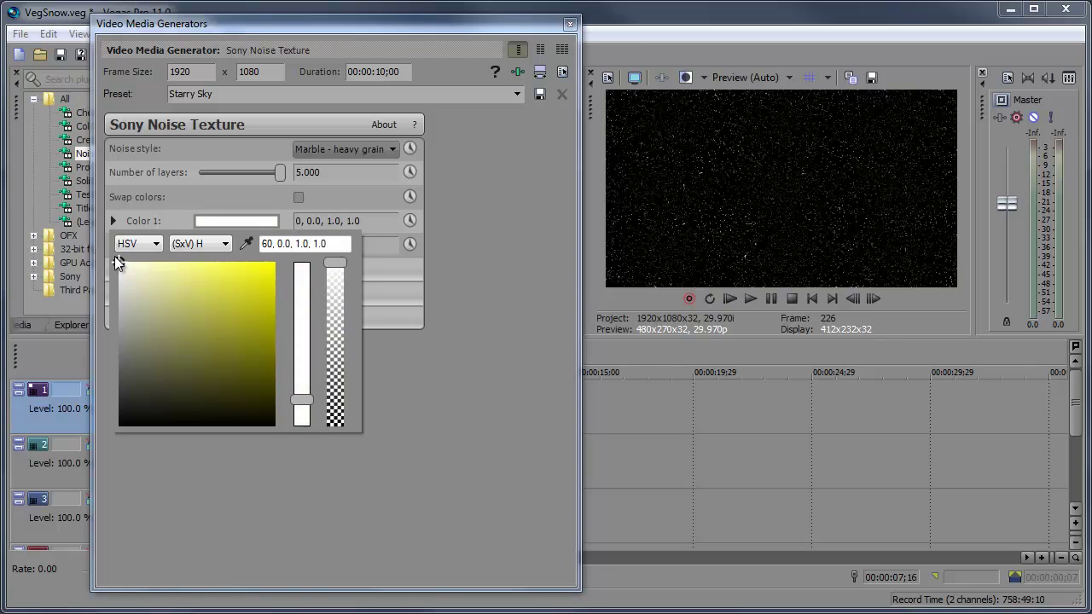
pyautogui.click(475, 303)
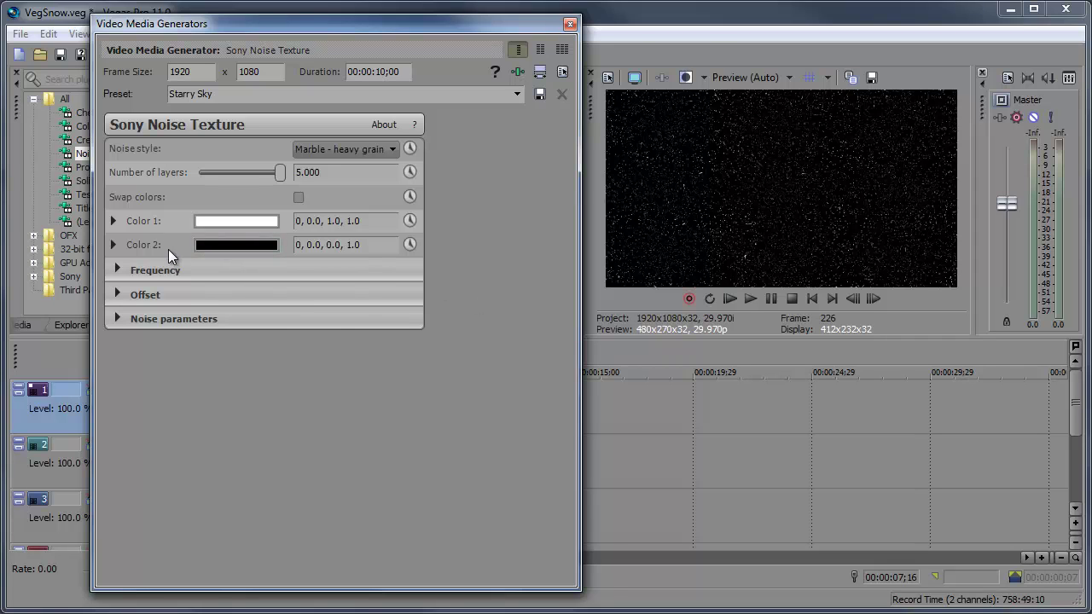
pyautogui.click(202, 246)
pyautogui.moveTo(341, 296); pyautogui.dragTo(331, 469)
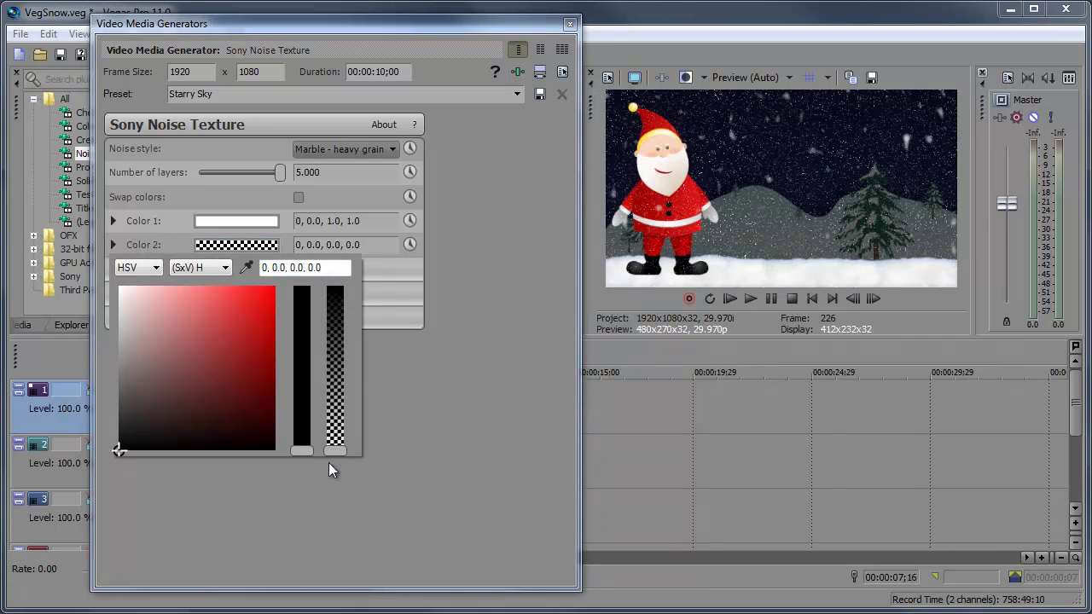
pyautogui.click(501, 438)
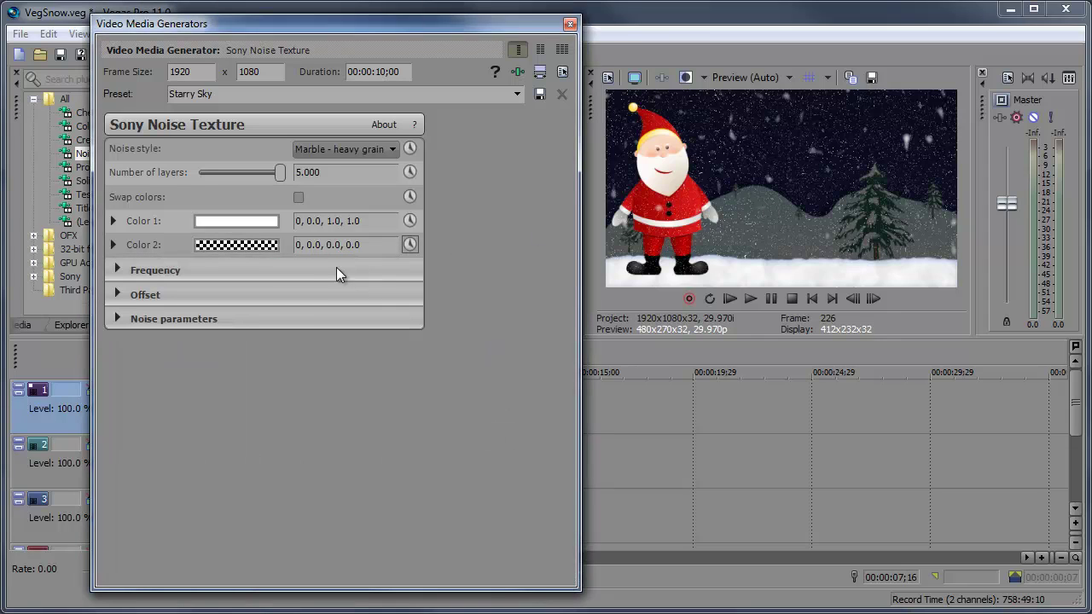
pyautogui.click(117, 299)
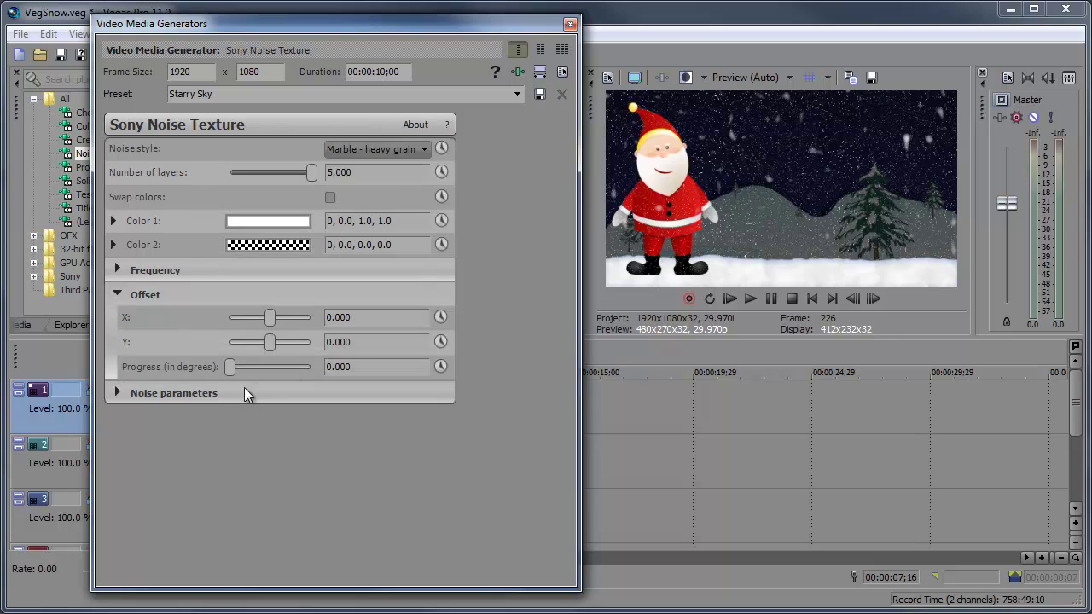
# Keyframe the Y offset to -0.684 at the clip end and preview the drift.
pyautogui.click(440, 341)
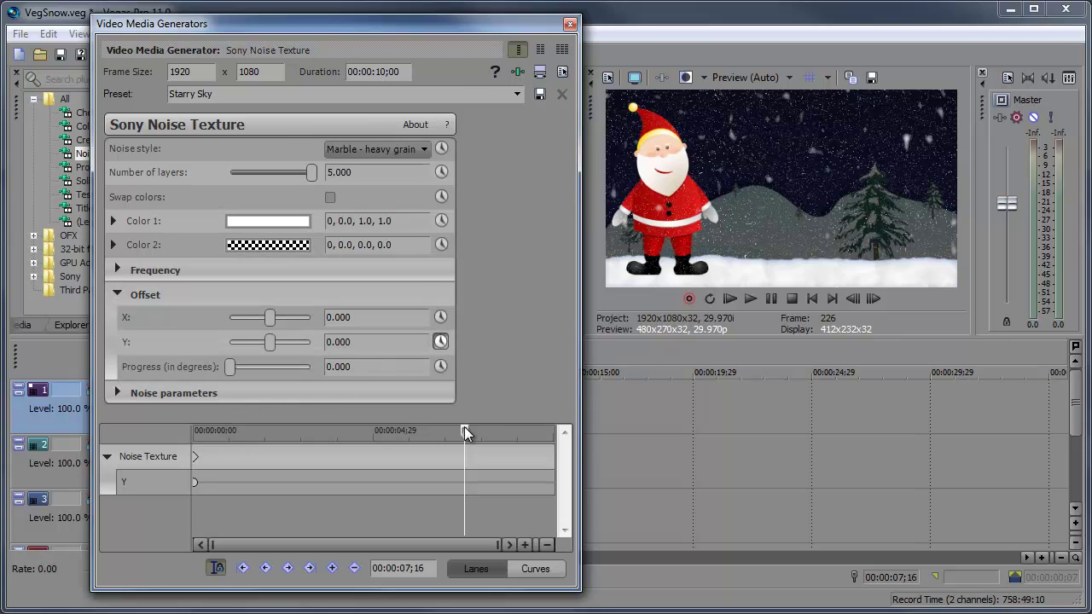
pyautogui.moveTo(463, 432); pyautogui.dragTo(589, 441)
pyautogui.moveTo(269, 342); pyautogui.dragTo(264, 345)
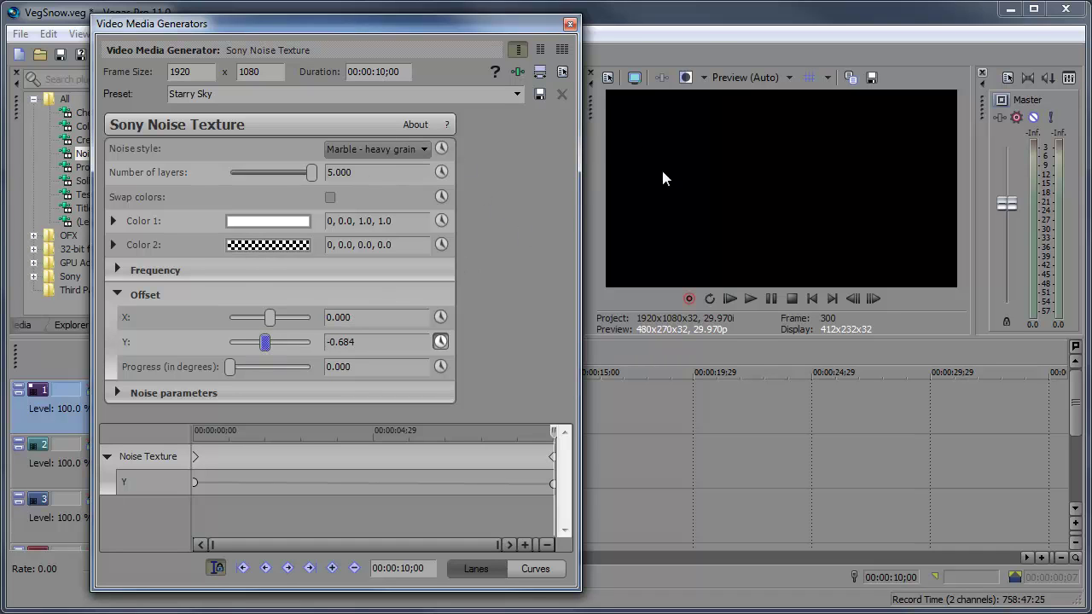
pyautogui.click(729, 296)
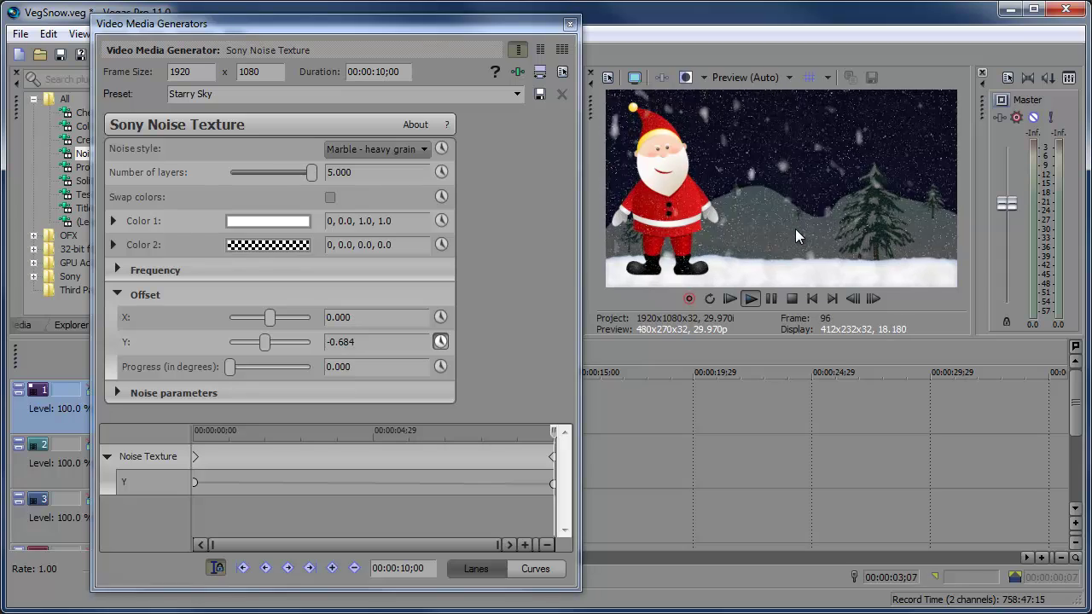
pyautogui.click(771, 299)
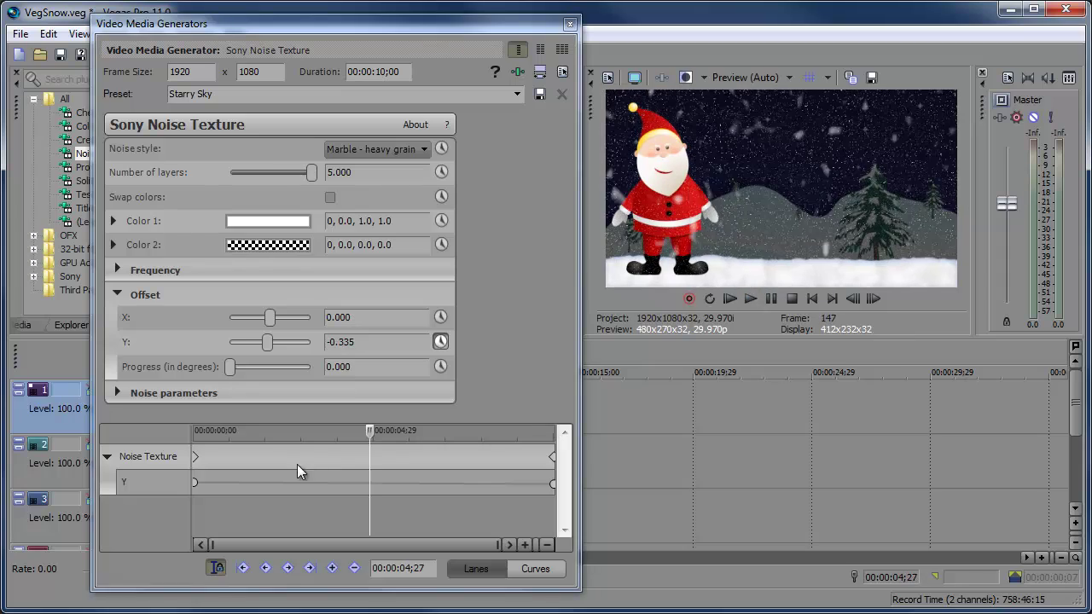
# Keyframe noise Progress to 2.211 at the clip end and preview it.
pyautogui.moveTo(368, 434); pyautogui.dragTo(671, 457)
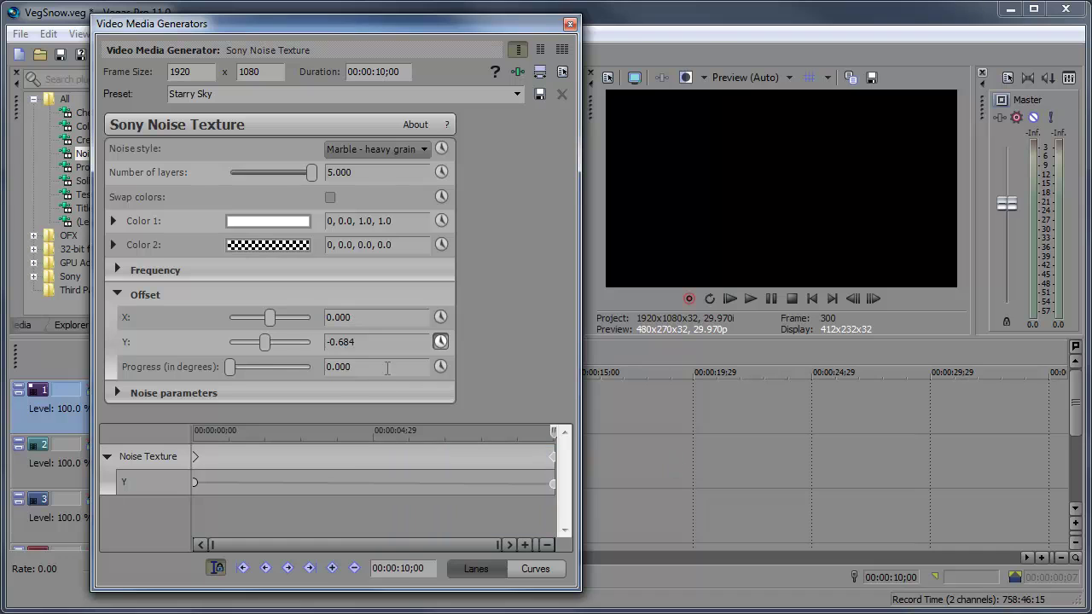
pyautogui.click(440, 365)
pyautogui.moveTo(227, 366)
pyautogui.mouseDown()
pyautogui.moveTo(276, 373)
pyautogui.moveTo(247, 368)
pyautogui.mouseUp()
pyautogui.click(727, 299)
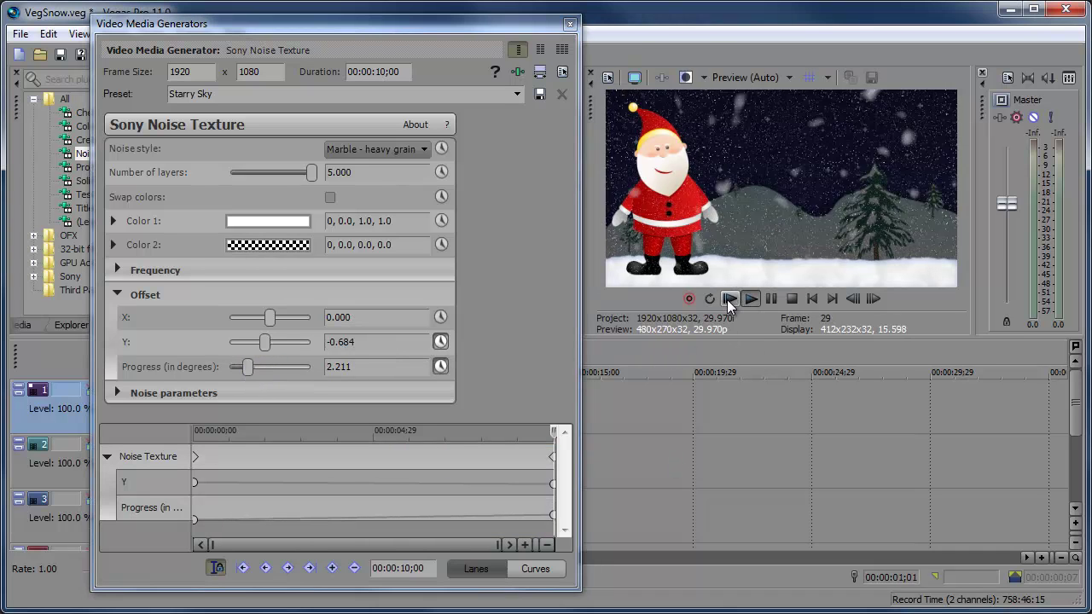
pyautogui.click(771, 300)
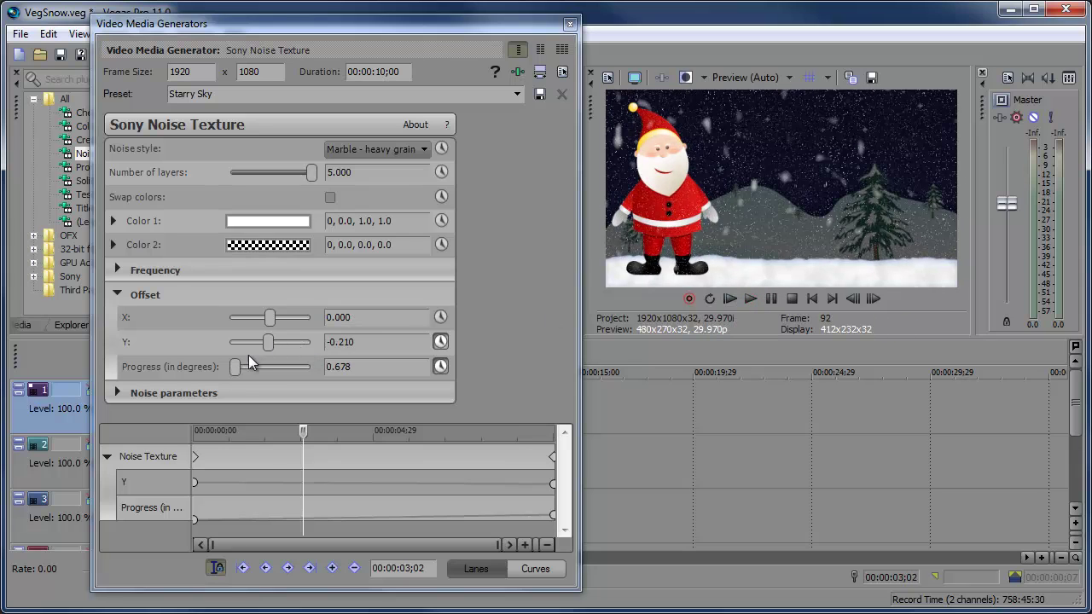
# Adjust the noise Bias parameter, close the generator settings, and replay the preview.
pyautogui.click(120, 393)
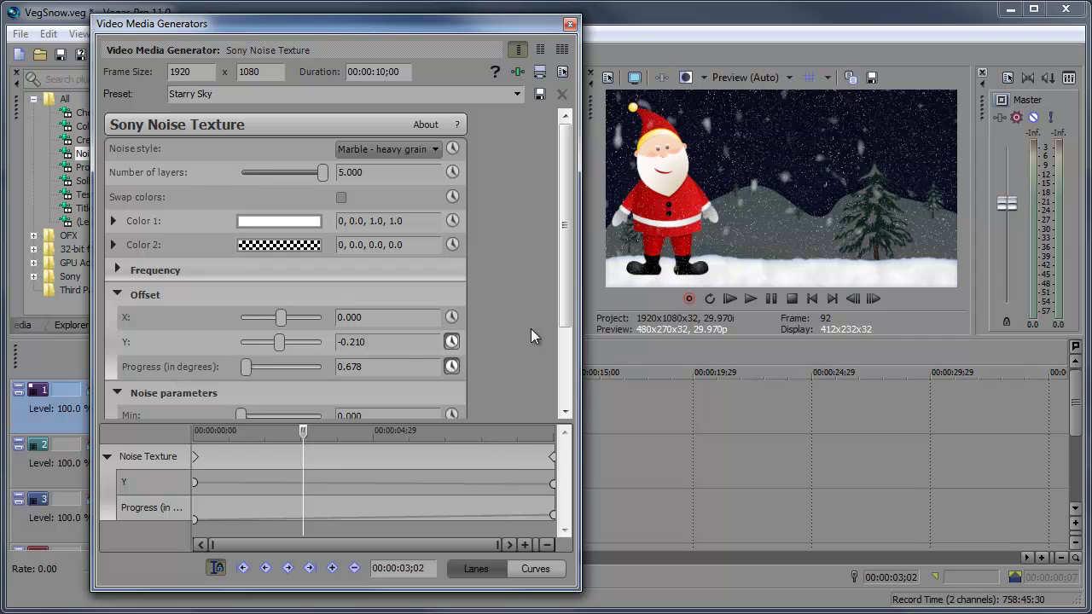
pyautogui.scroll(-3, 247, 367)
pyautogui.moveTo(281, 351)
pyautogui.mouseDown()
pyautogui.moveTo(262, 356)
pyautogui.moveTo(309, 353)
pyautogui.moveTo(298, 351)
pyautogui.mouseUp()
pyautogui.click(570, 23)
pyautogui.click(731, 299)
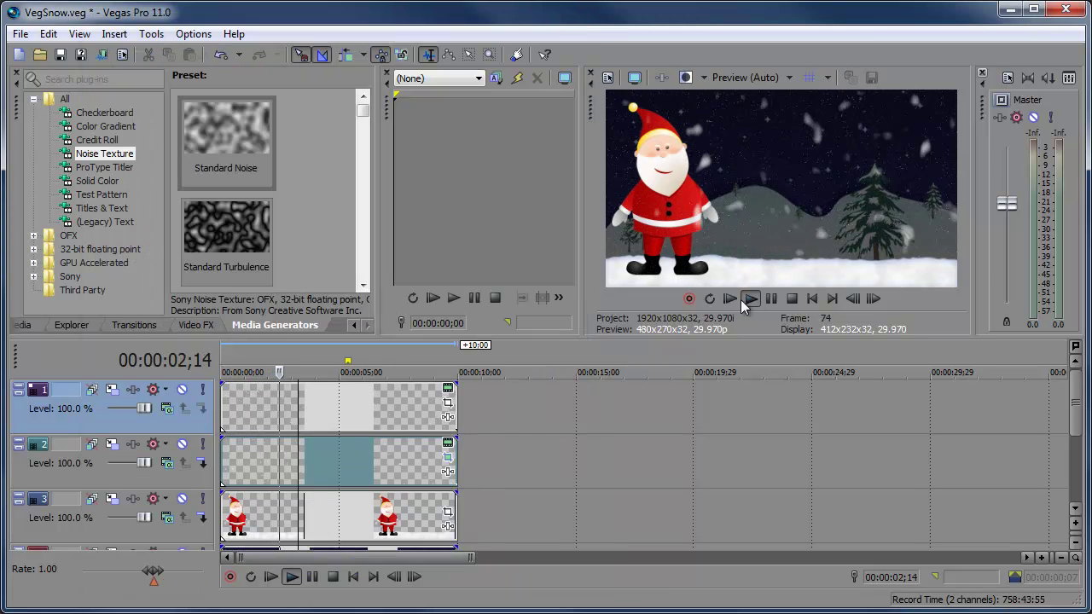
pyautogui.click(770, 298)
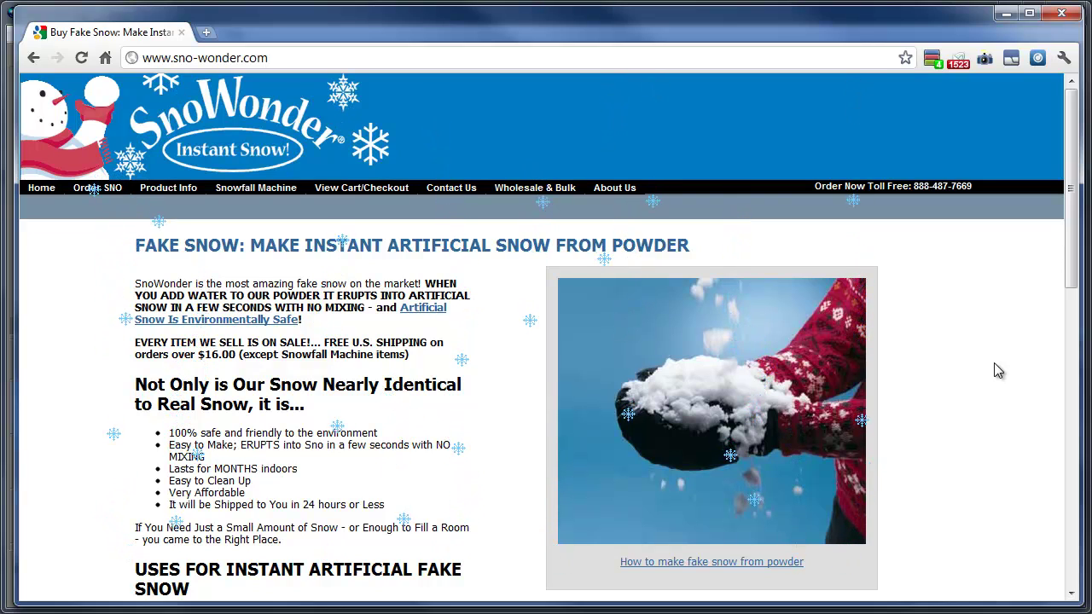
# Minimize Chrome to bring the VegSnow project back into view.
pyautogui.click(1008, 12)
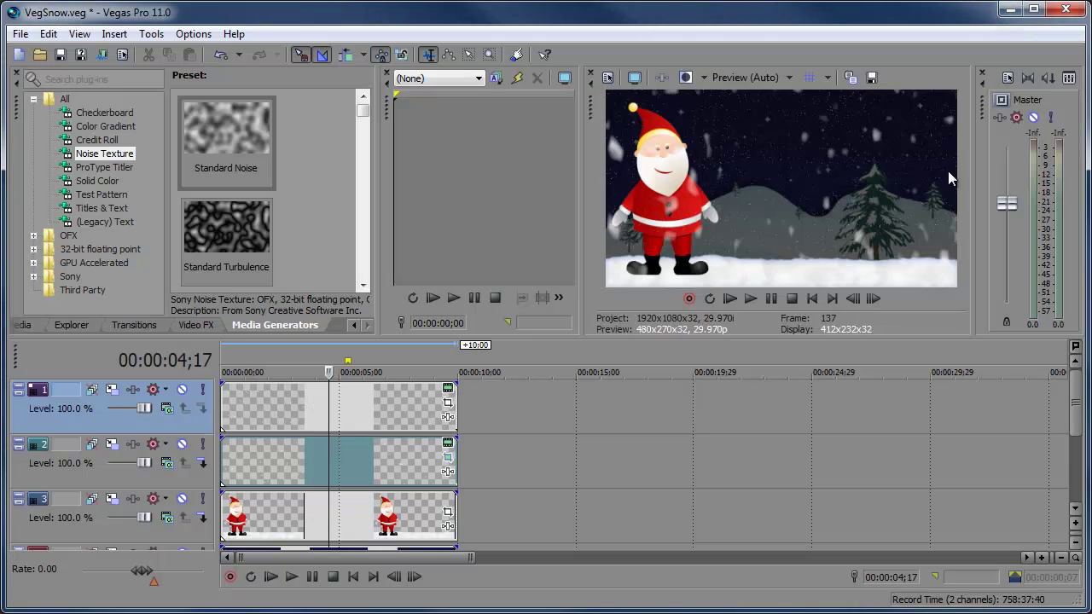